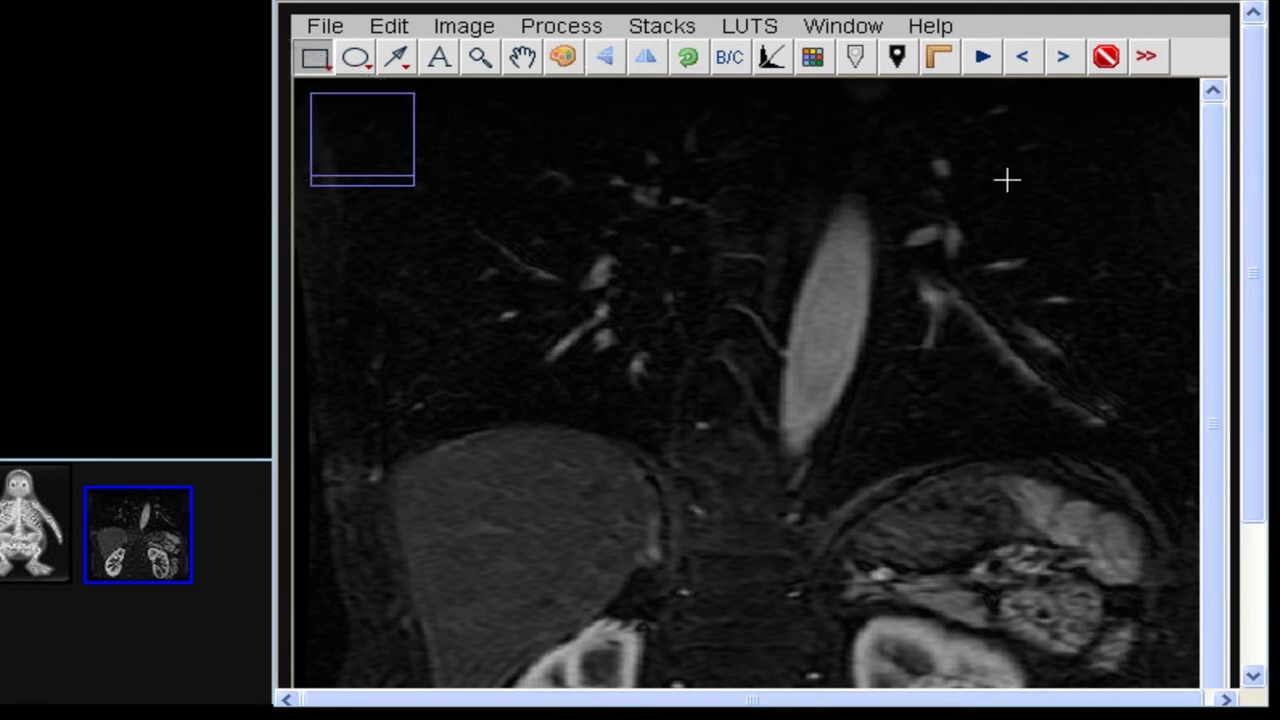
Step: Play the slices as a cine loop, stop, then step forward three slices and back two
{"action": "left_click", "coordinate": [988, 72]}
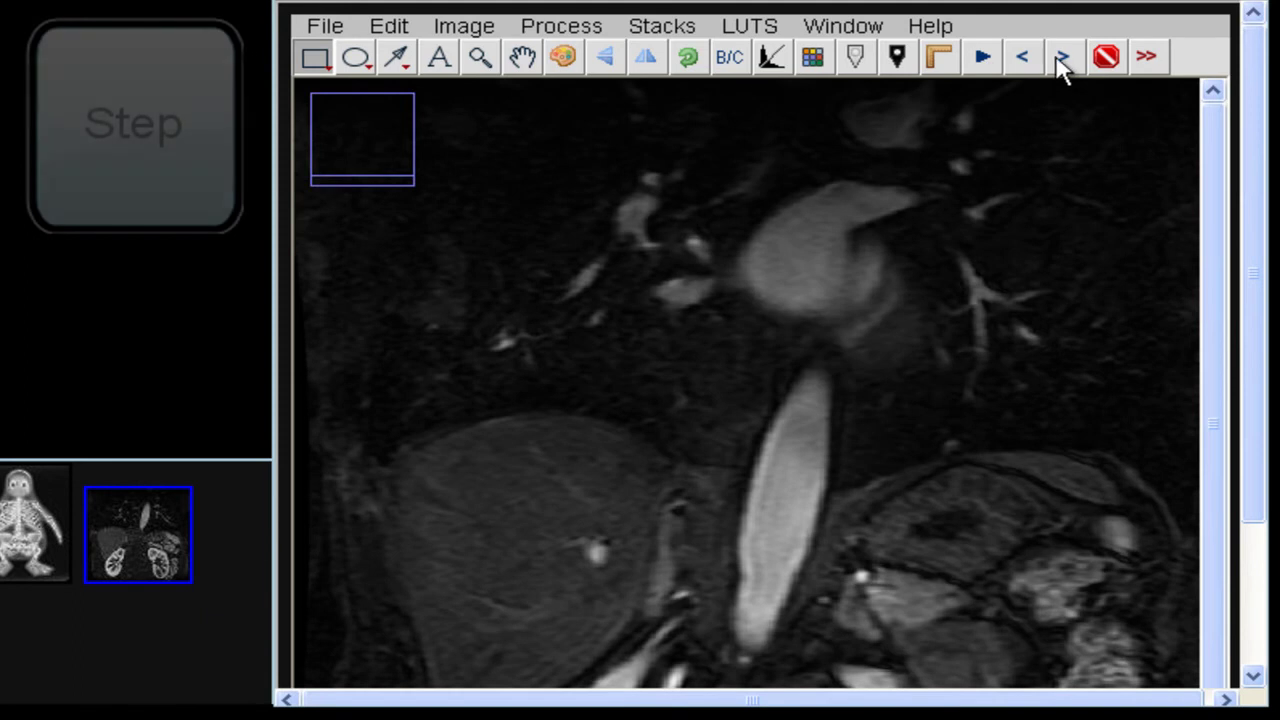
{"action": "left_click", "coordinate": [1062, 60]}
{"action": "left_click", "coordinate": [1064, 61]}
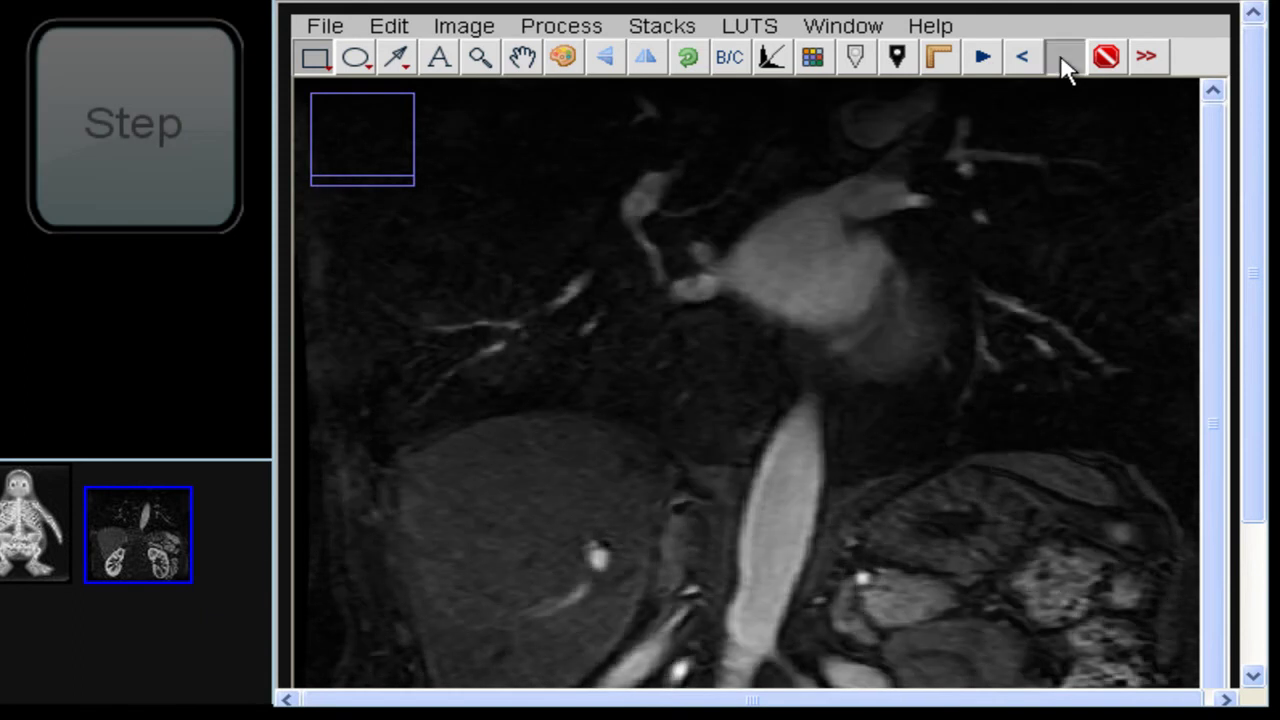
{"action": "left_click", "coordinate": [1063, 58]}
{"action": "left_click", "coordinate": [1034, 58]}
{"action": "left_click", "coordinate": [1034, 58]}
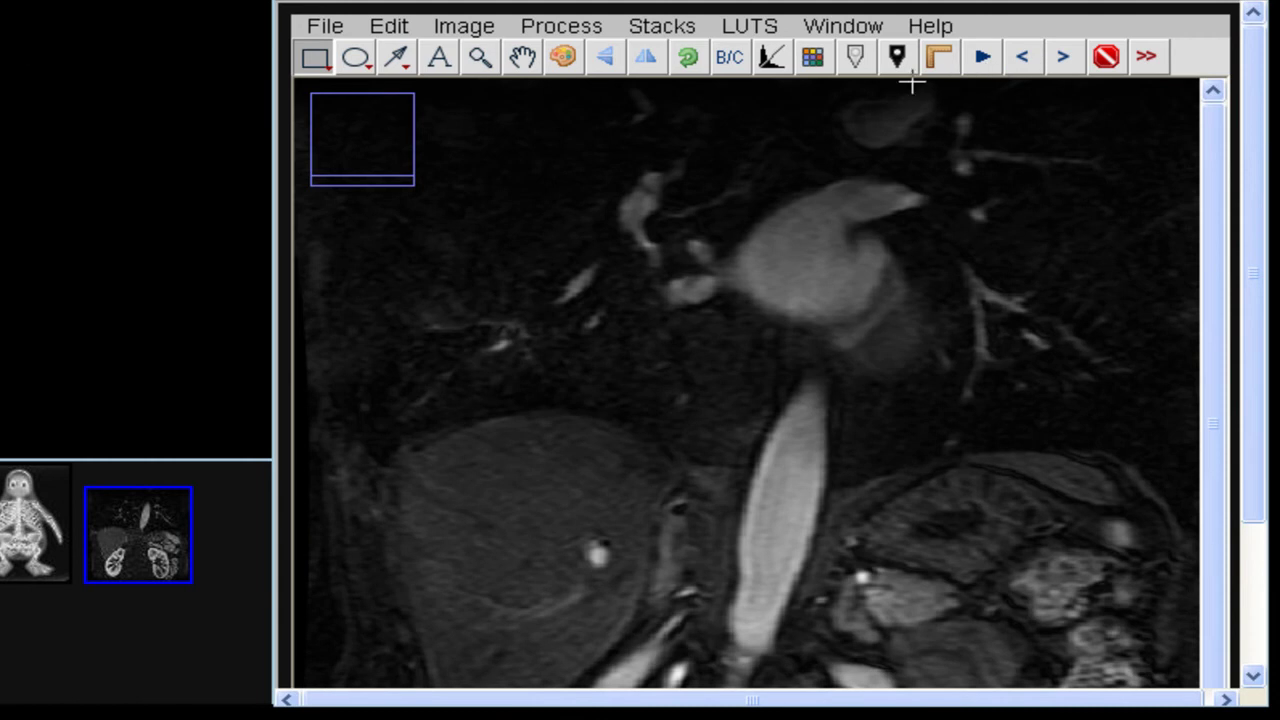
Step: Recolour the slice with the Fire lookup table, then with Spectrum
{"action": "left_click", "coordinate": [757, 27]}
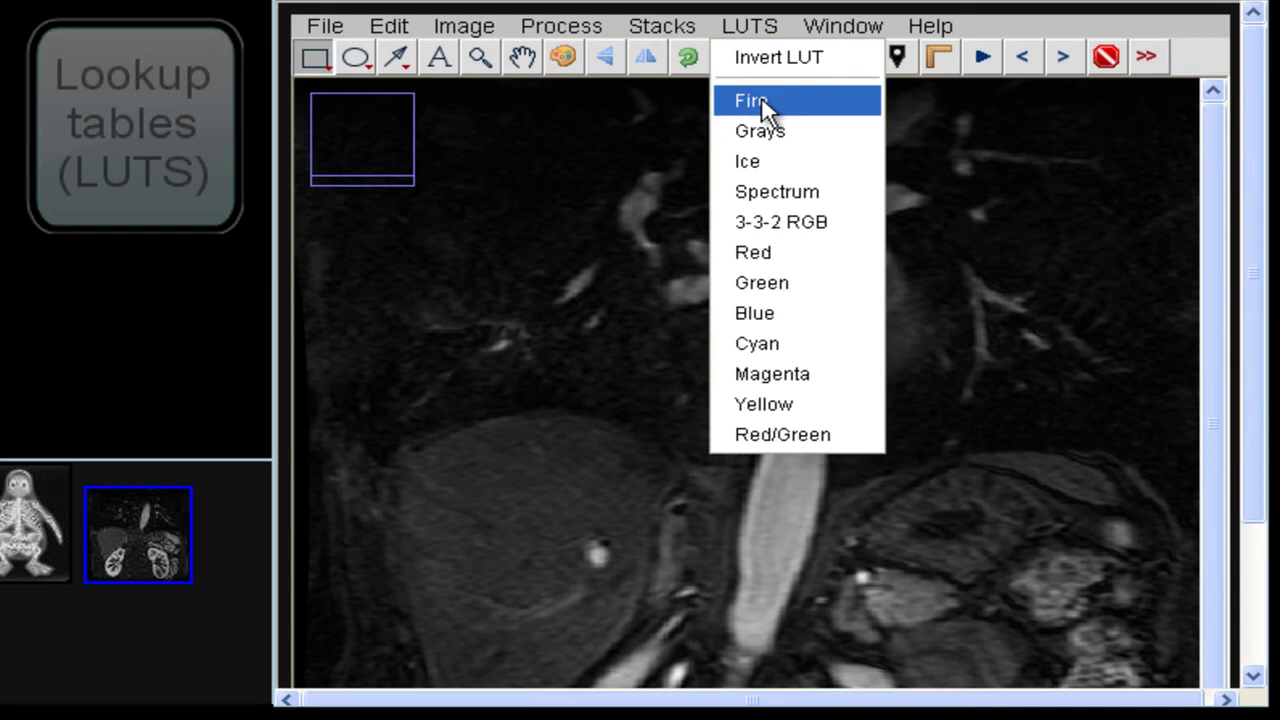
{"action": "left_click", "coordinate": [761, 96]}
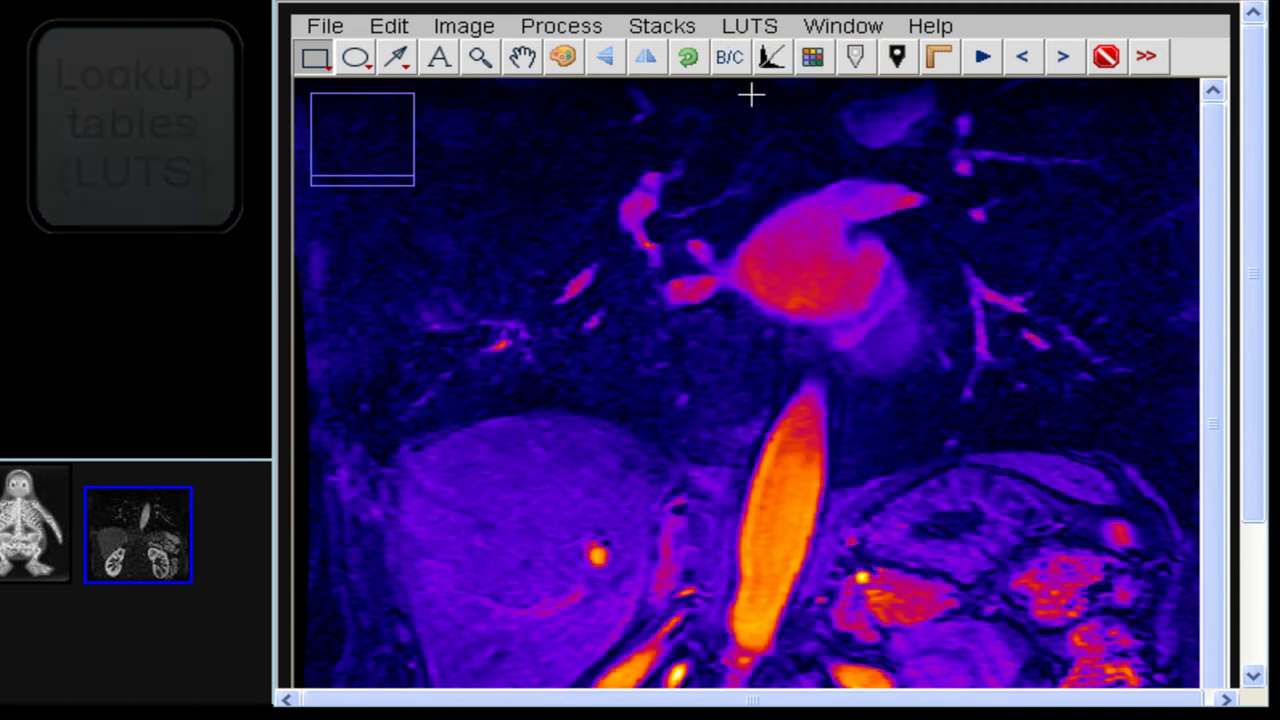
{"action": "left_click", "coordinate": [747, 28]}
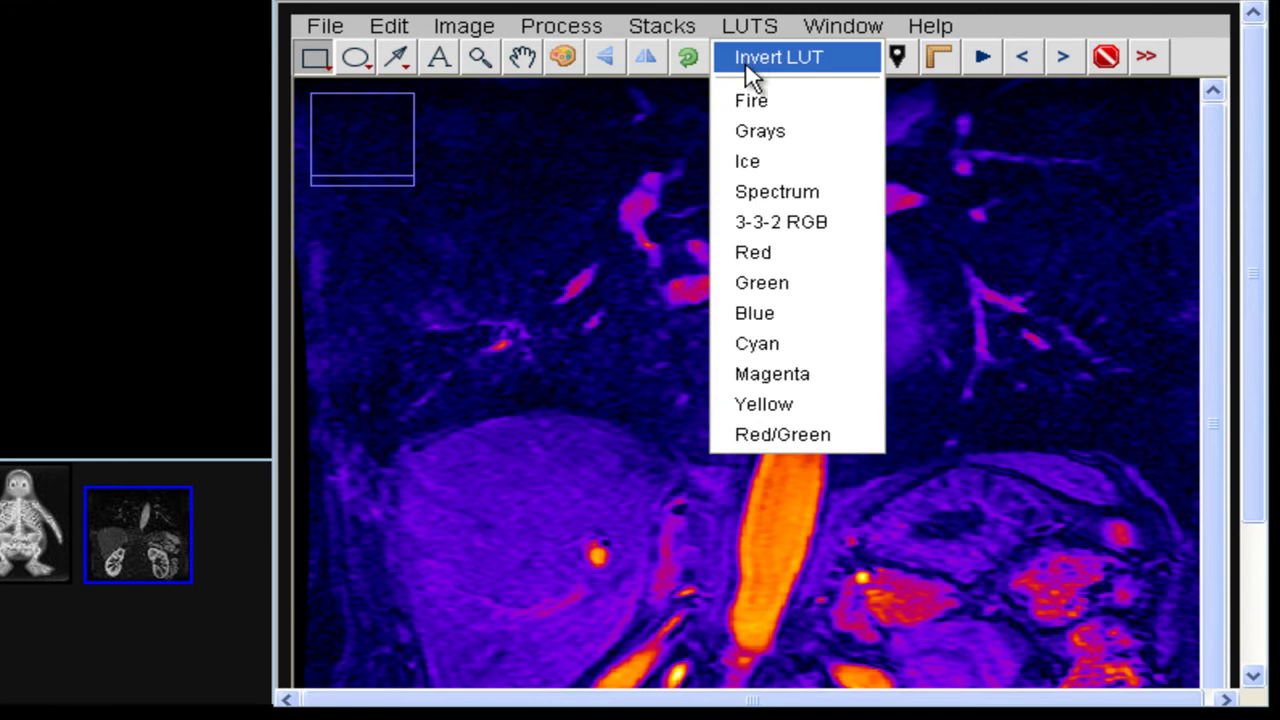
{"action": "left_click", "coordinate": [779, 191]}
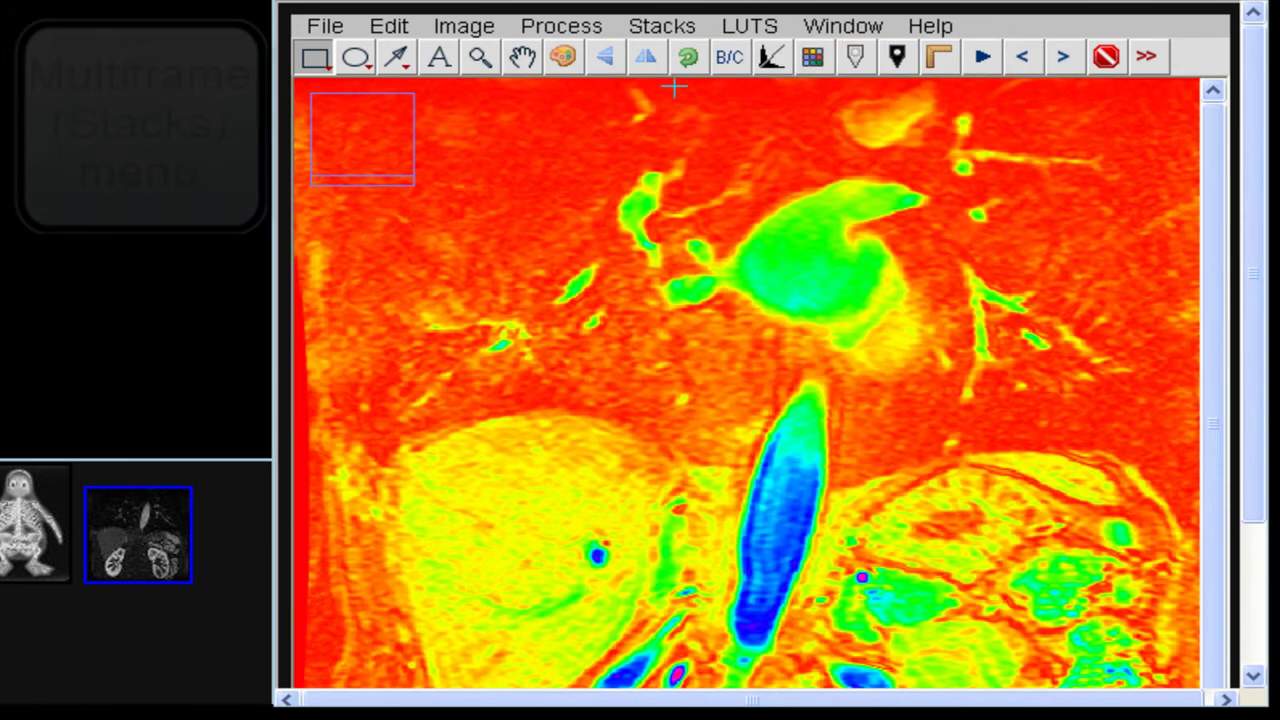
Step: Go back one slice with Stacks > Previous Slice
{"action": "left_click", "coordinate": [657, 28]}
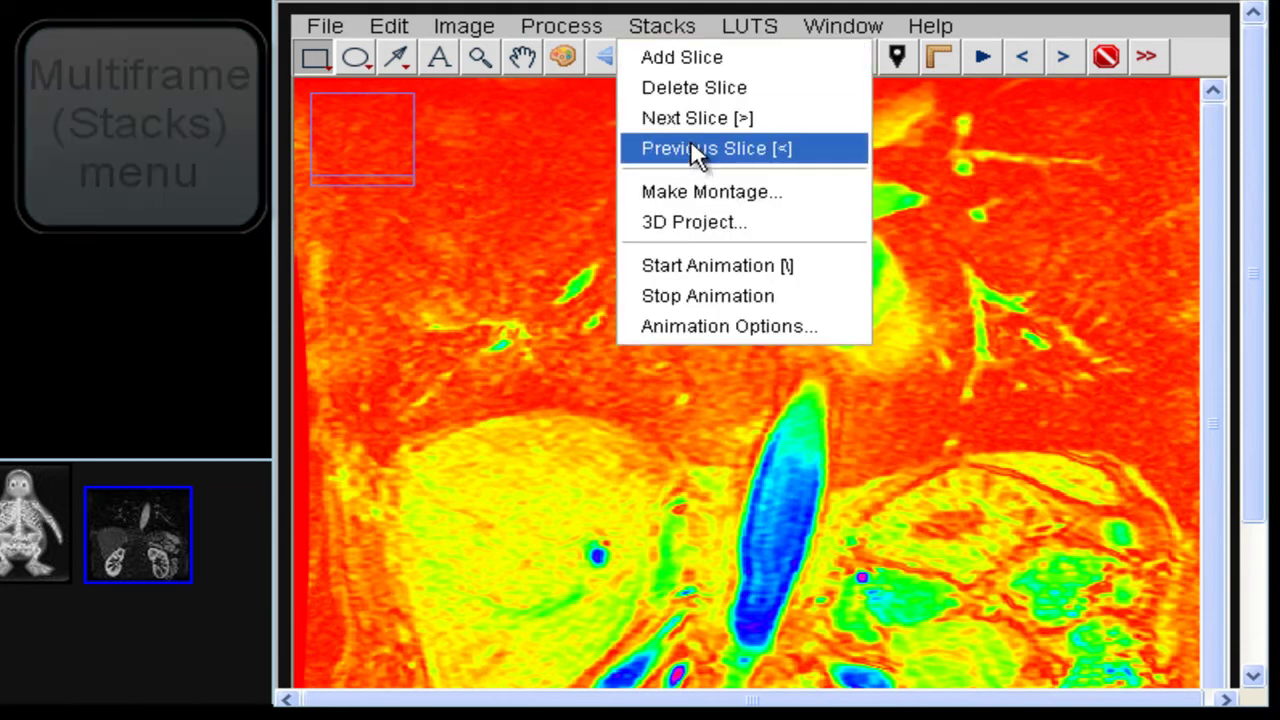
{"action": "left_click", "coordinate": [692, 88]}
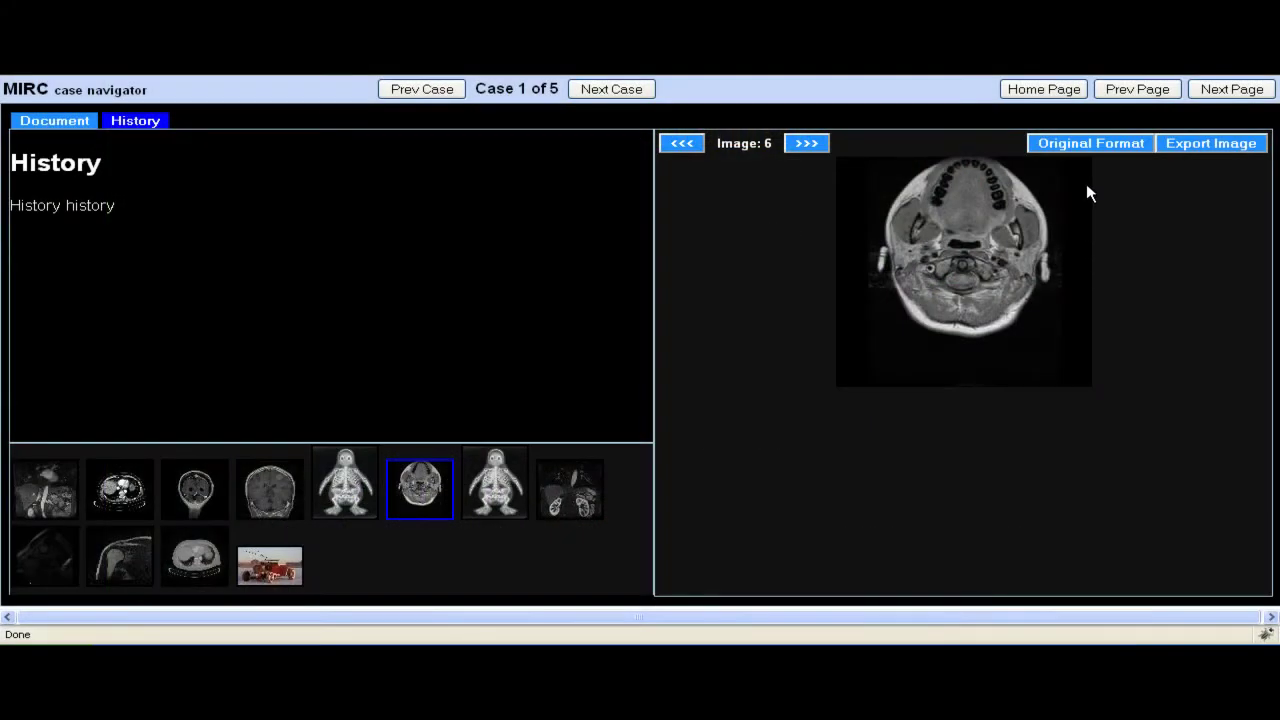
Step: Load the image in the maximized interactive viewer and pan the head MRI up to show the spine
{"action": "left_click", "coordinate": [1091, 150]}
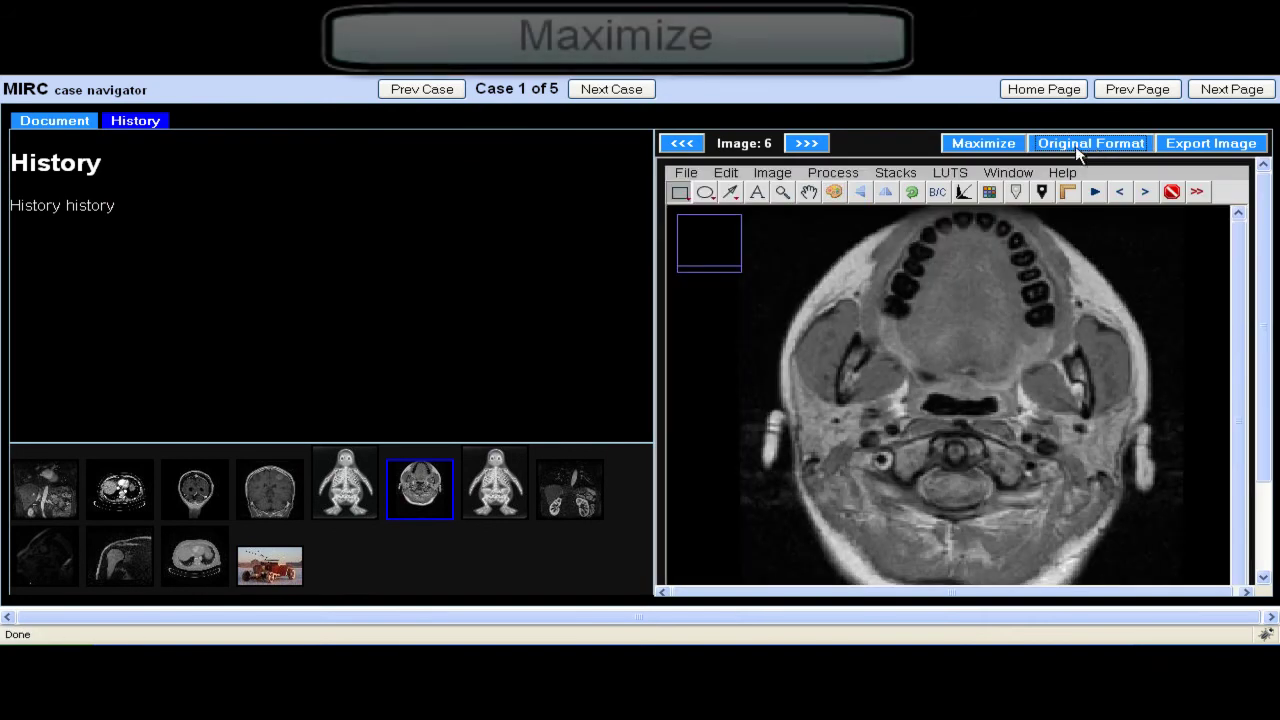
{"action": "left_click", "coordinate": [983, 144]}
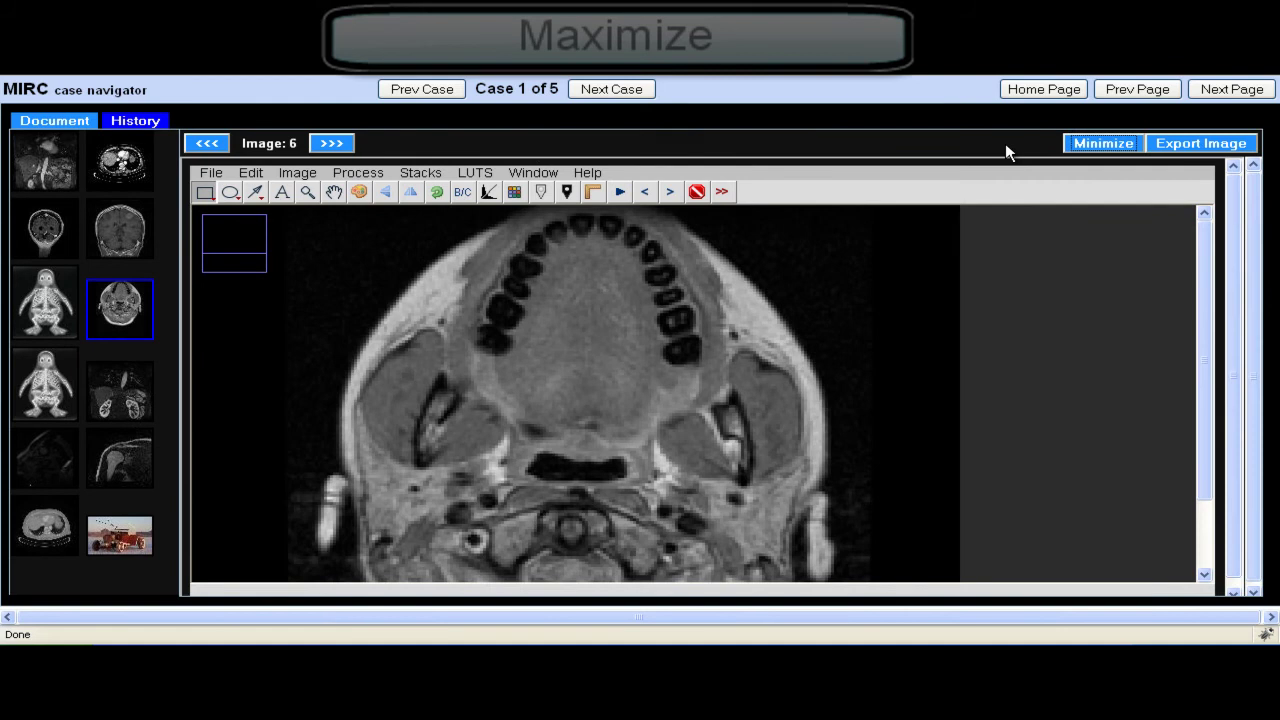
{"action": "left_click", "coordinate": [335, 192]}
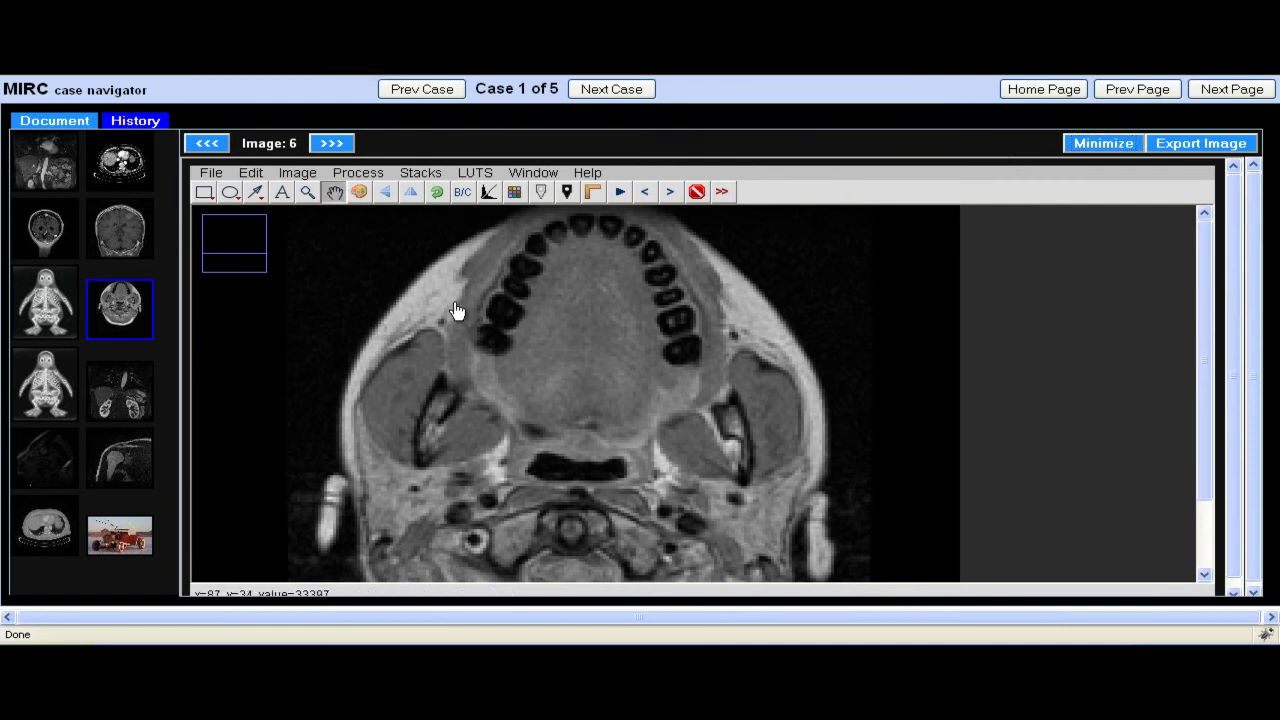
{"action": "left_click_drag", "start_coordinate": [477, 353], "coordinate": [463, 286]}
{"action": "left_click_drag", "start_coordinate": [457, 400], "coordinate": [458, 288]}
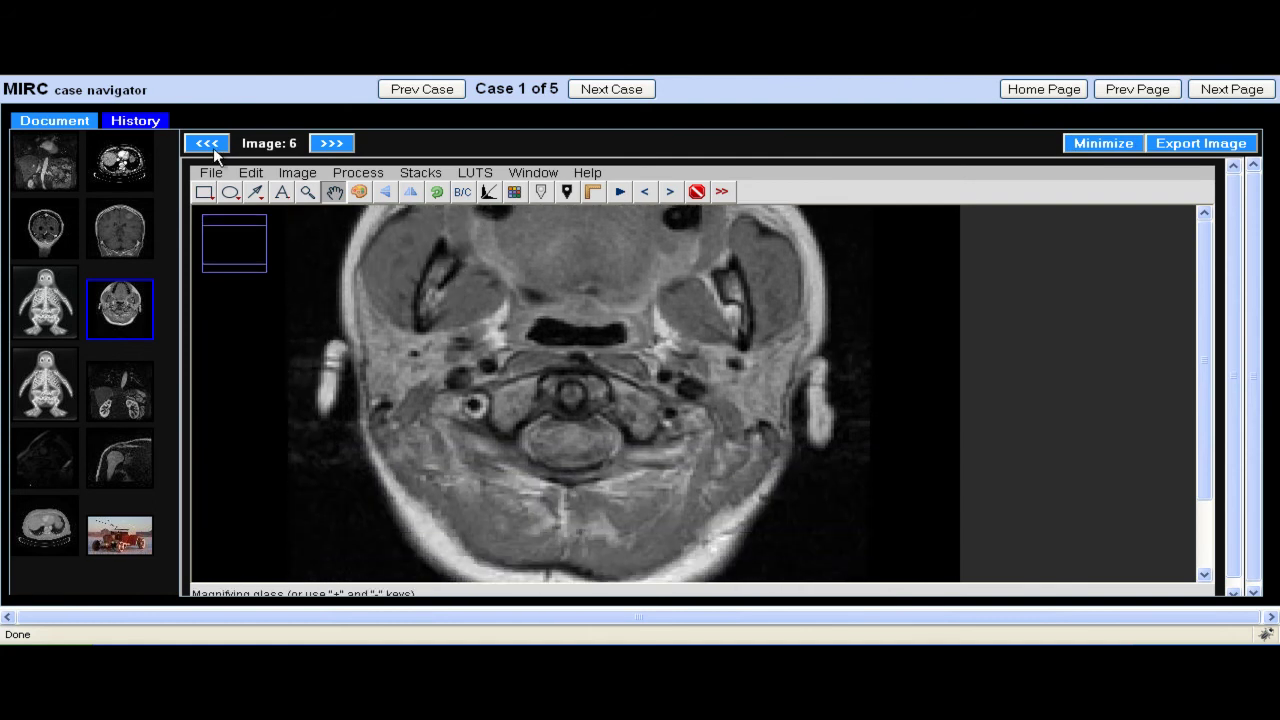
Step: Advance through Images 7 and 8, jump to Image 10, and restore the half-width viewer
{"action": "left_click", "coordinate": [318, 143]}
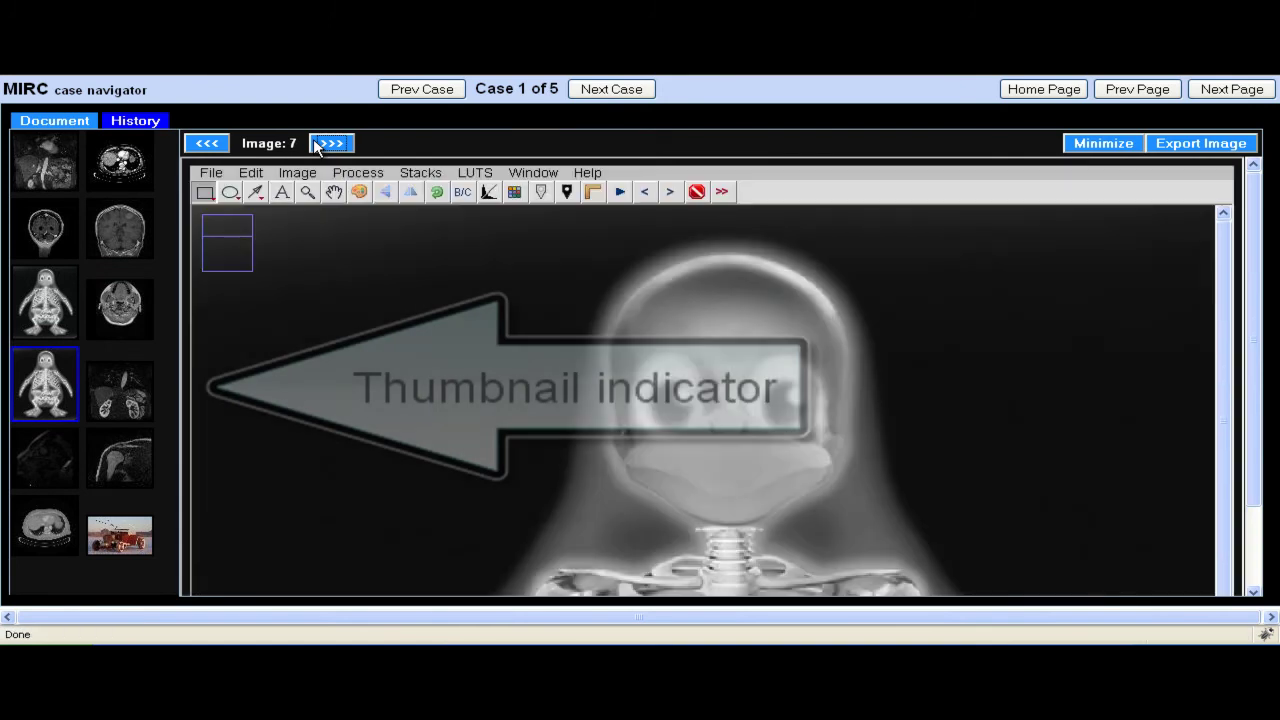
{"action": "left_click", "coordinate": [318, 143]}
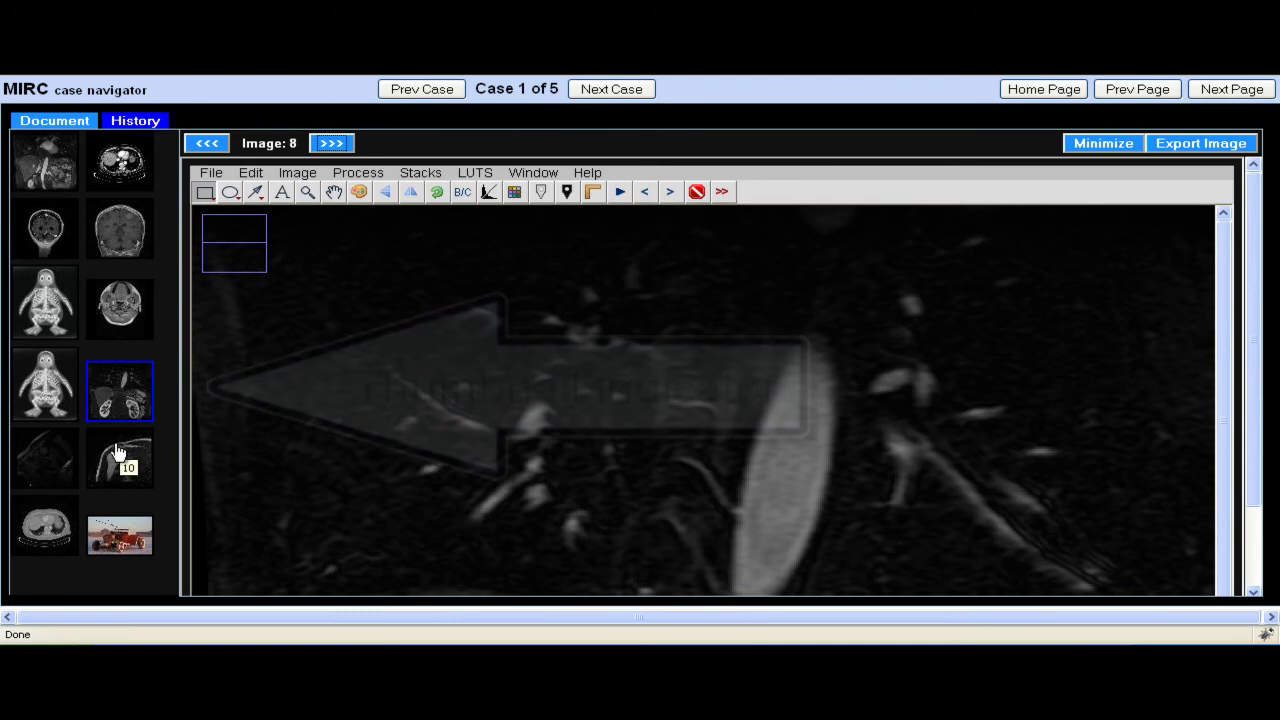
{"action": "left_click", "coordinate": [118, 457]}
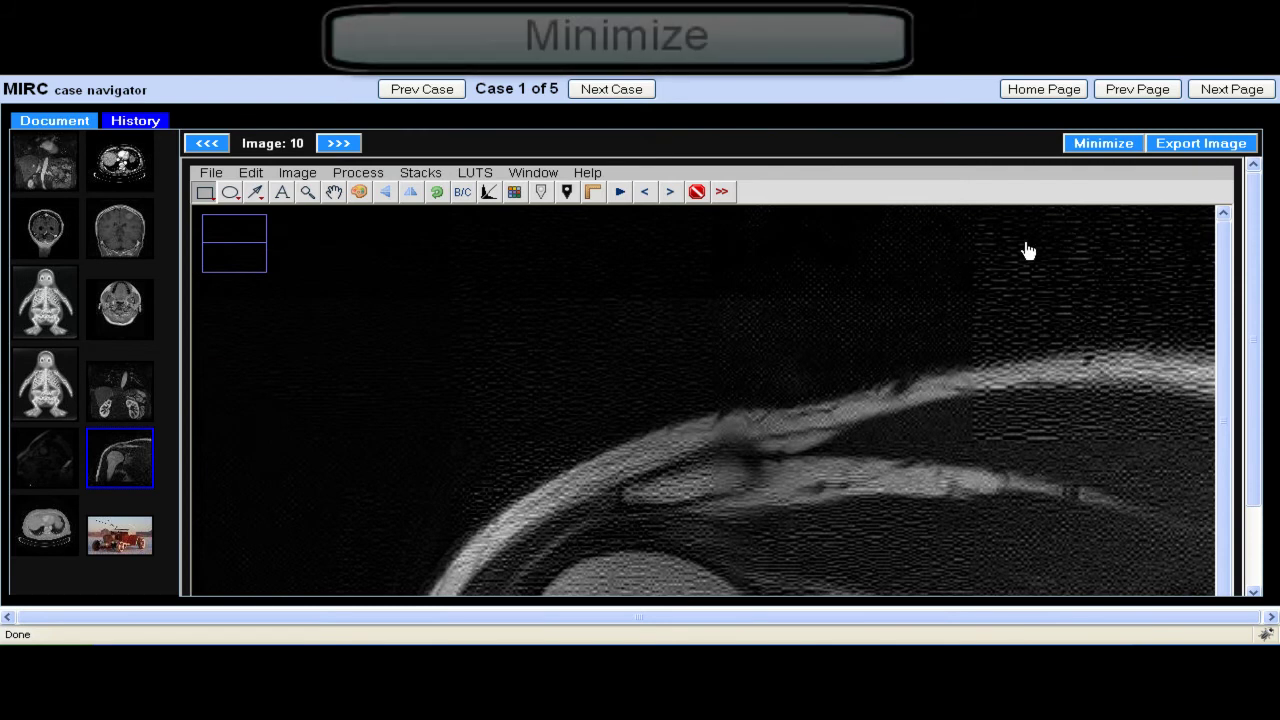
{"action": "left_click", "coordinate": [1106, 150]}
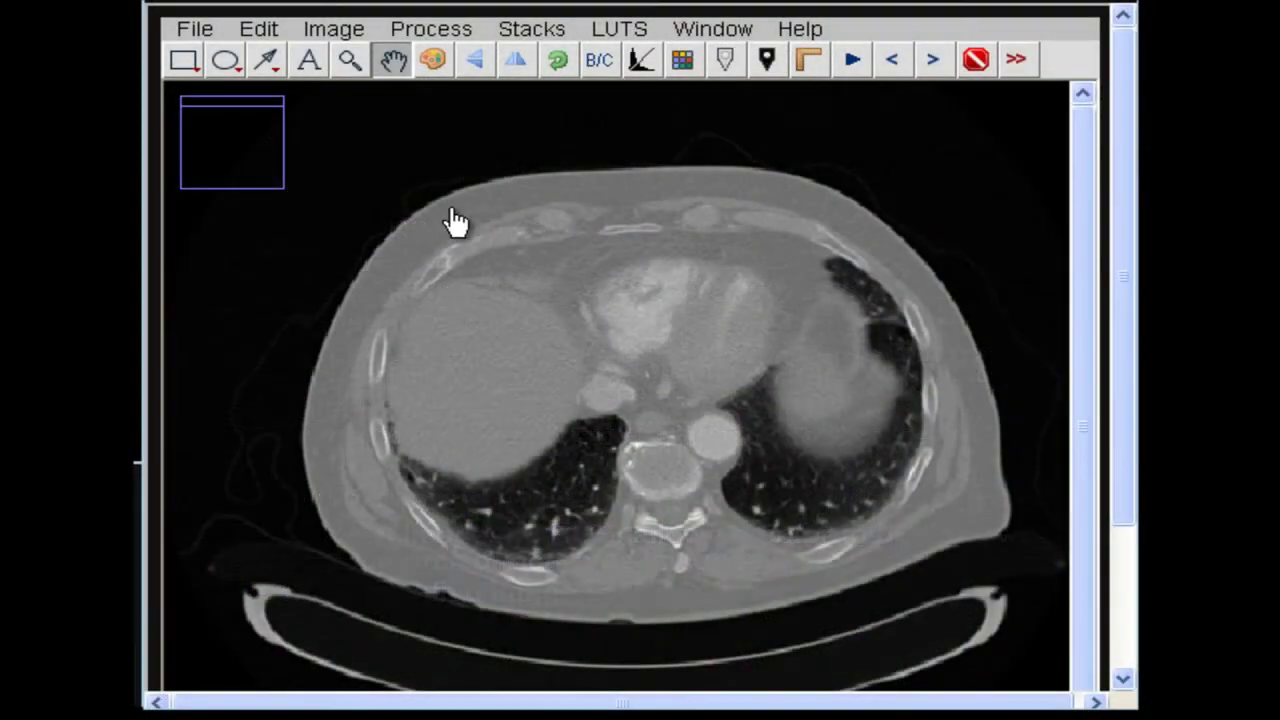
Step: Draw a black arrow into the liver and a red arrow toward the mediastinum
{"action": "left_click", "coordinate": [268, 60]}
{"action": "left_click_drag", "start_coordinate": [422, 214], "coordinate": [533, 423]}
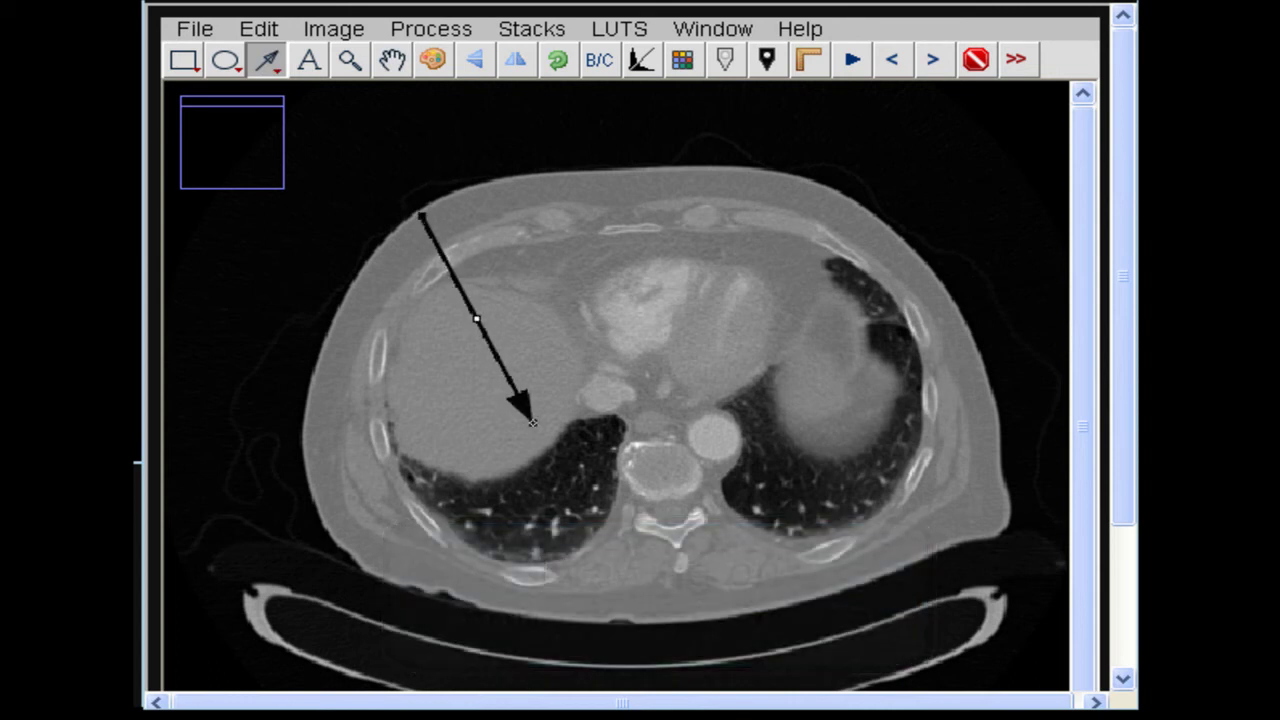
{"action": "left_click", "coordinate": [440, 76]}
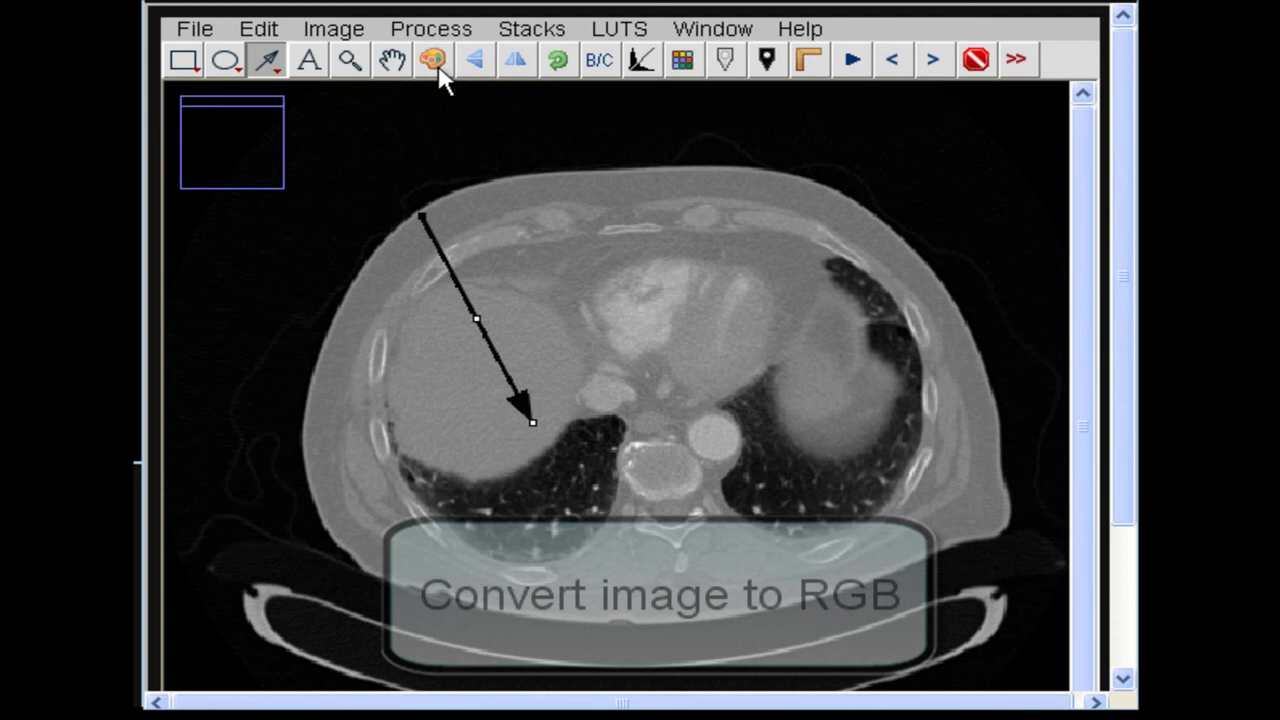
{"action": "left_click_drag", "start_coordinate": [482, 188], "coordinate": [669, 367]}
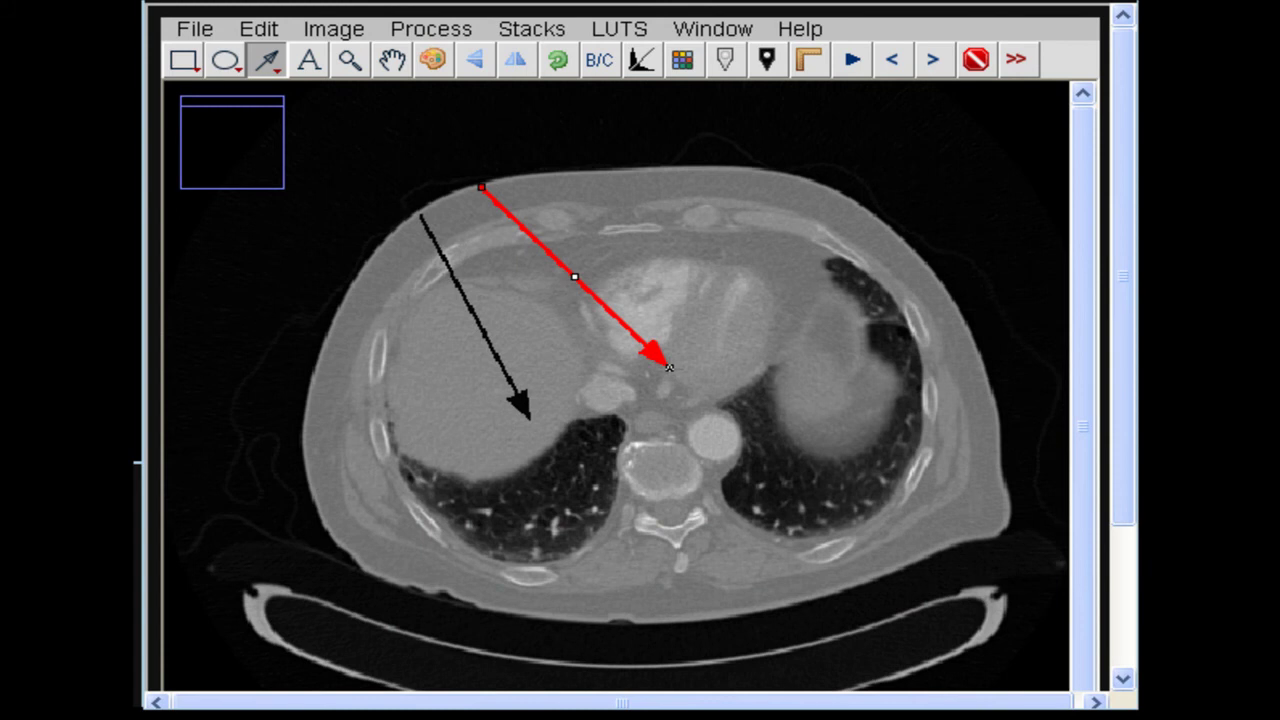
Step: Place a green text box on the CT above the heart
{"action": "left_click", "coordinate": [310, 61]}
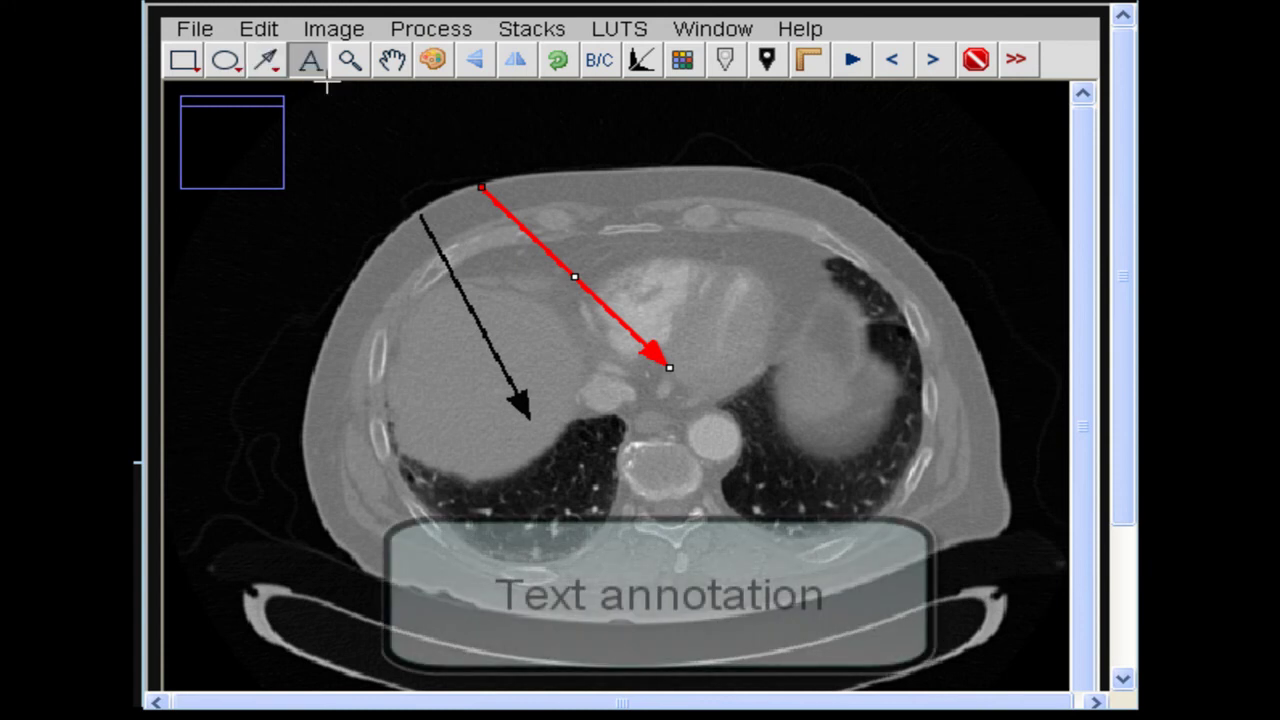
{"action": "left_click", "coordinate": [674, 232]}
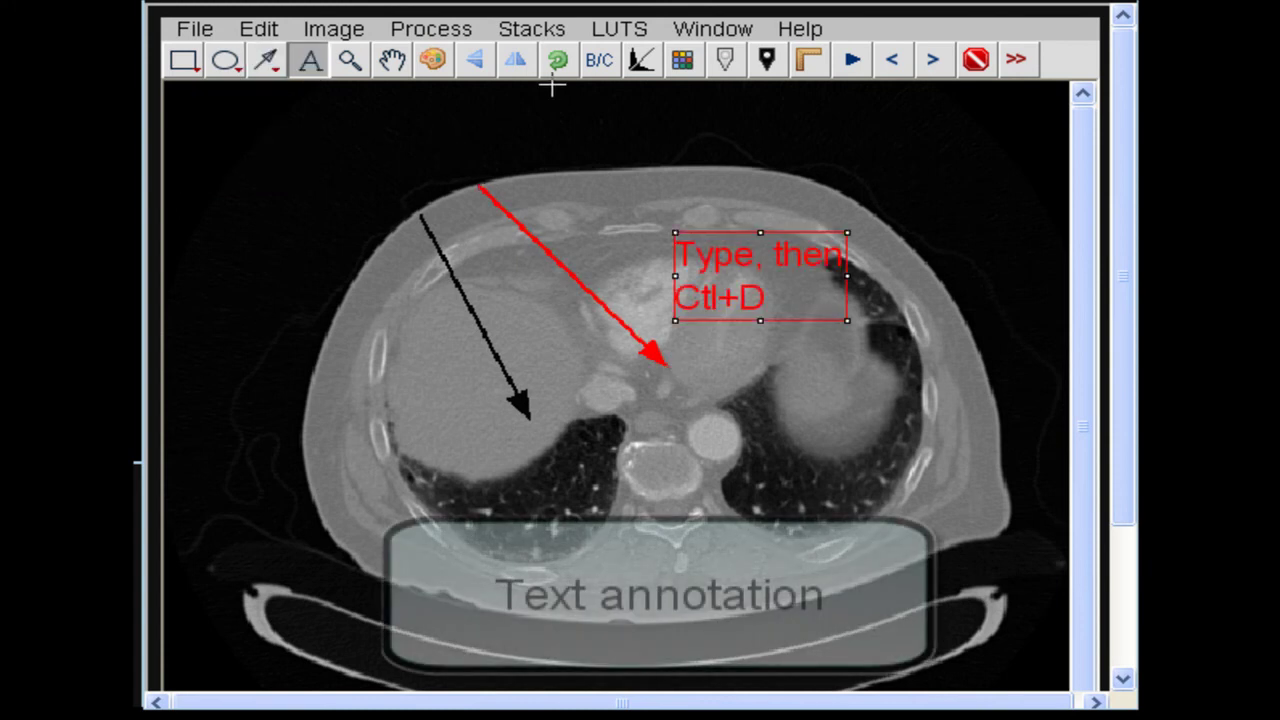
{"action": "left_click", "coordinate": [433, 60]}
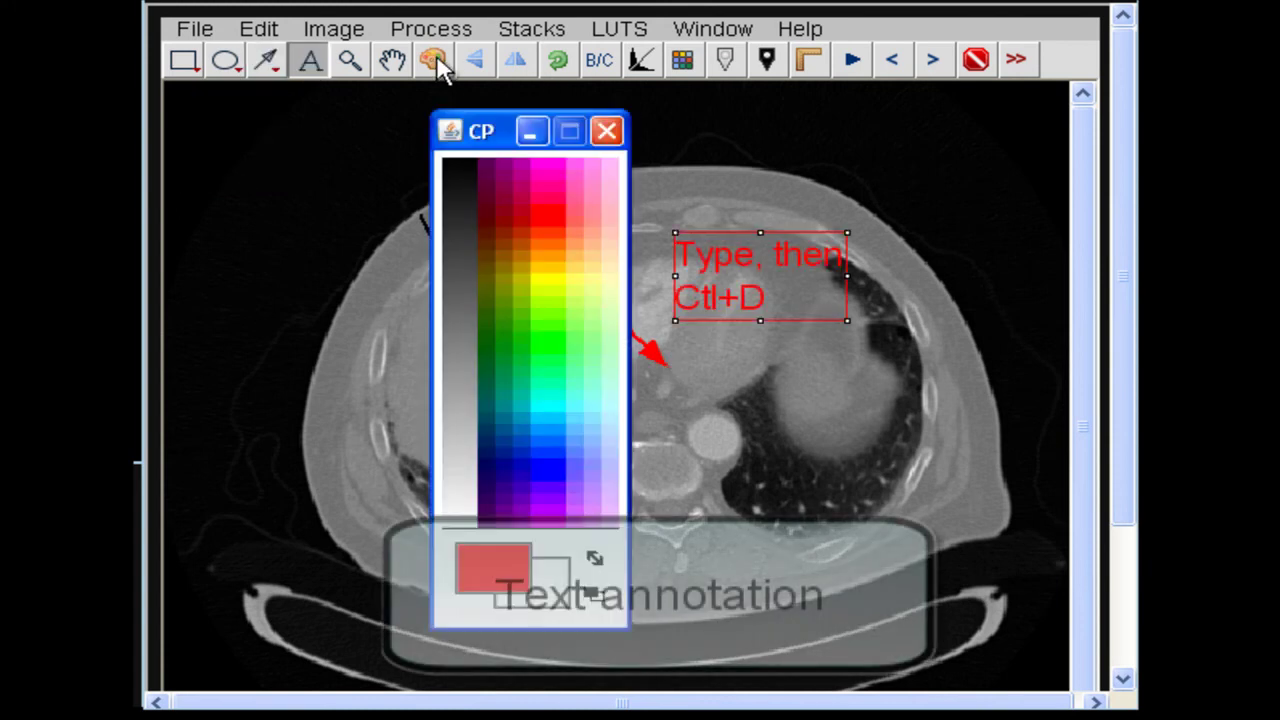
{"action": "left_click", "coordinate": [549, 326]}
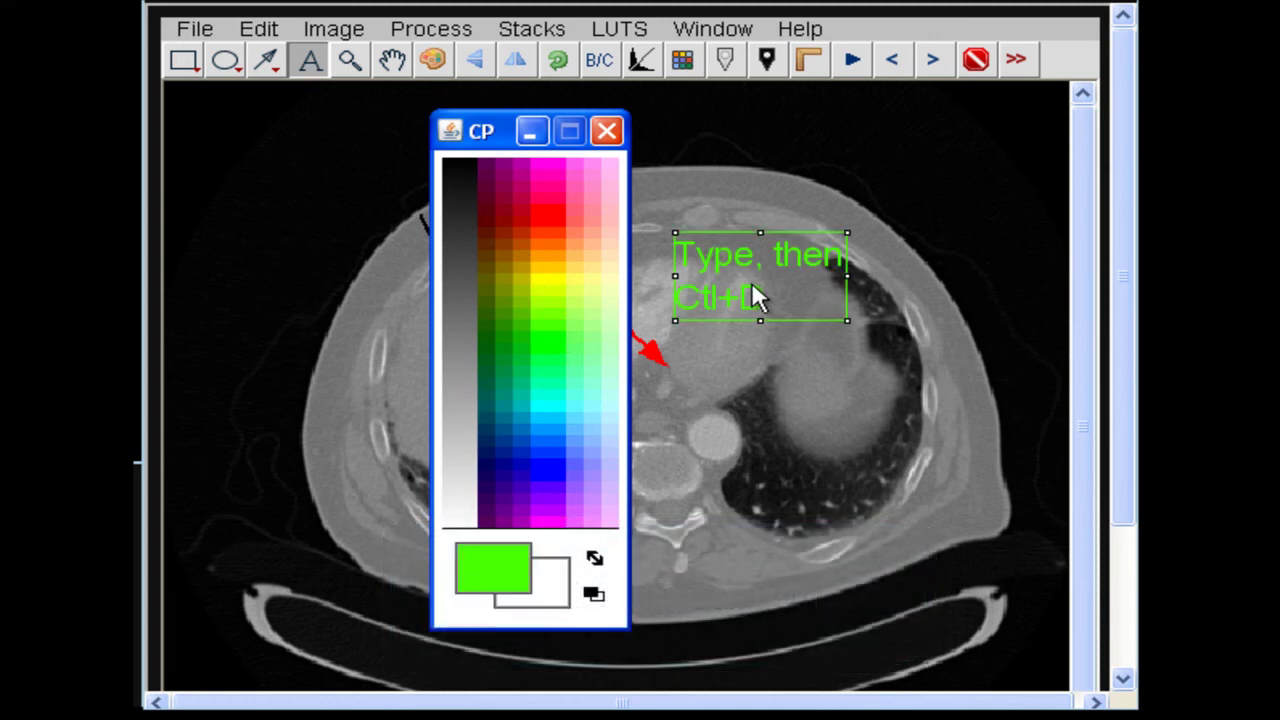
{"action": "left_click", "coordinate": [606, 131]}
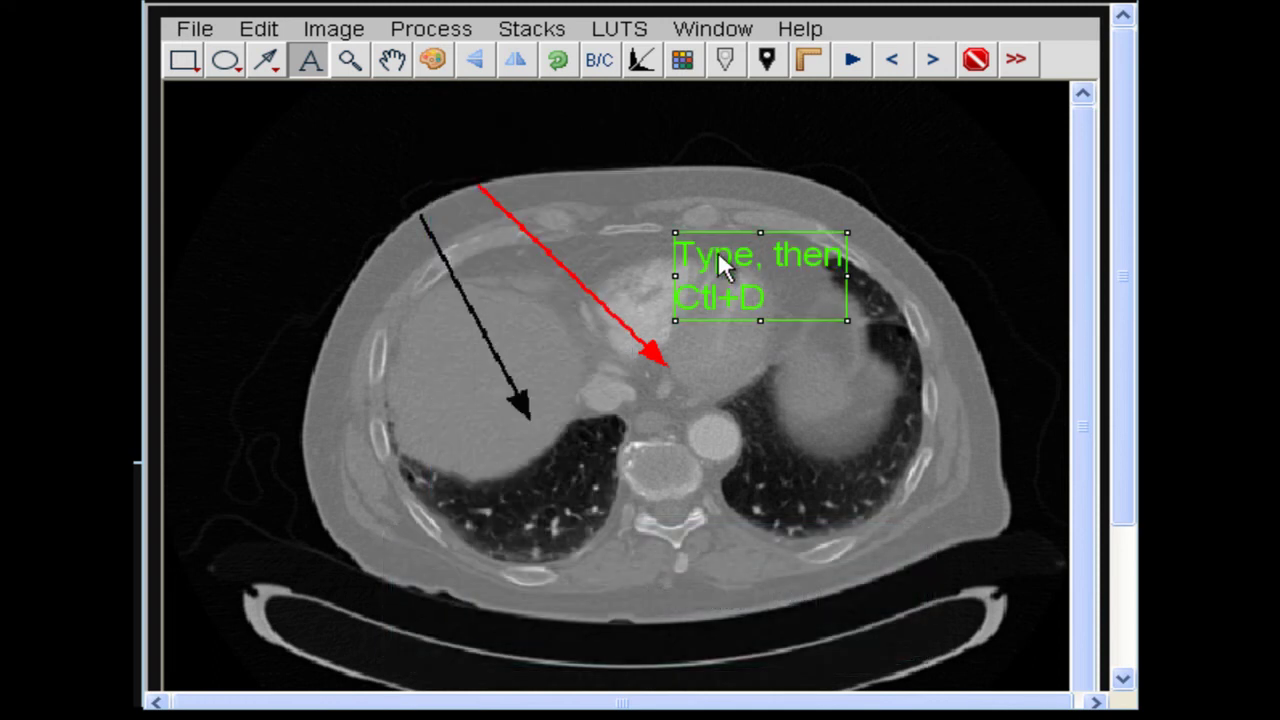
Step: Enter 'Testing' as the label text and commit it
{"action": "type", "text": "D"}
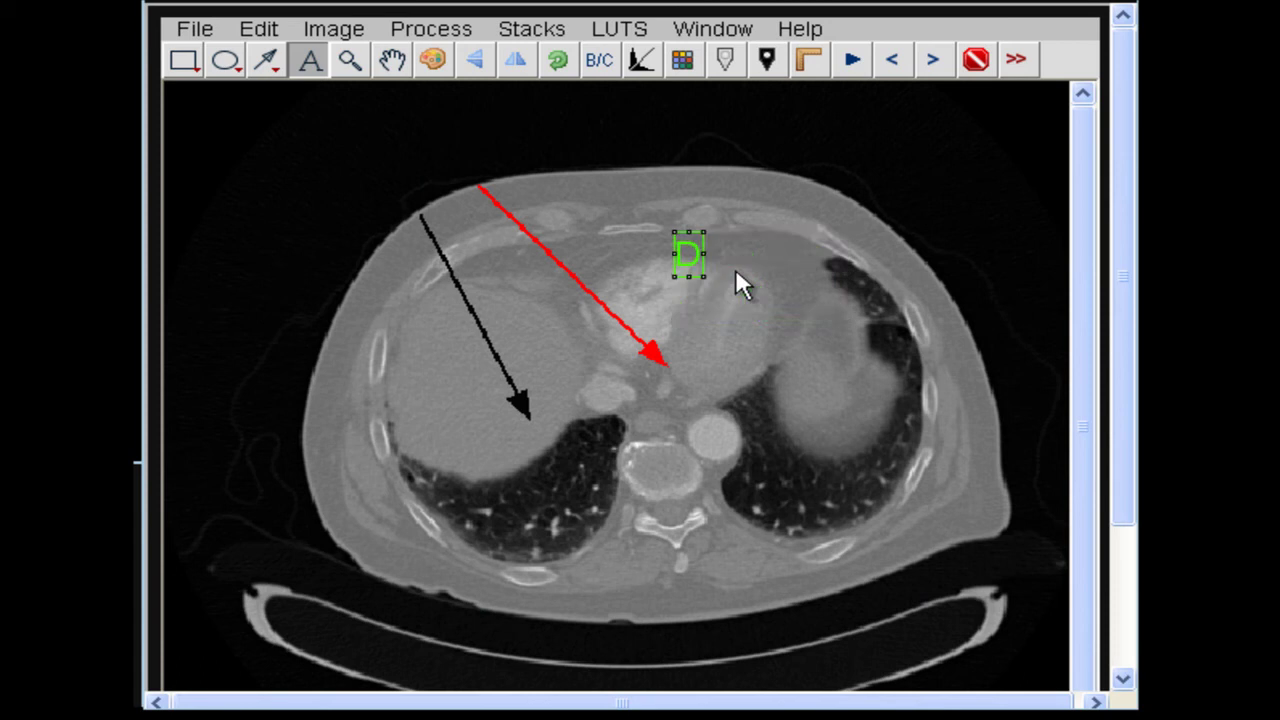
{"action": "key", "text": "BackSpace"}
{"action": "type", "text": "Testing"}
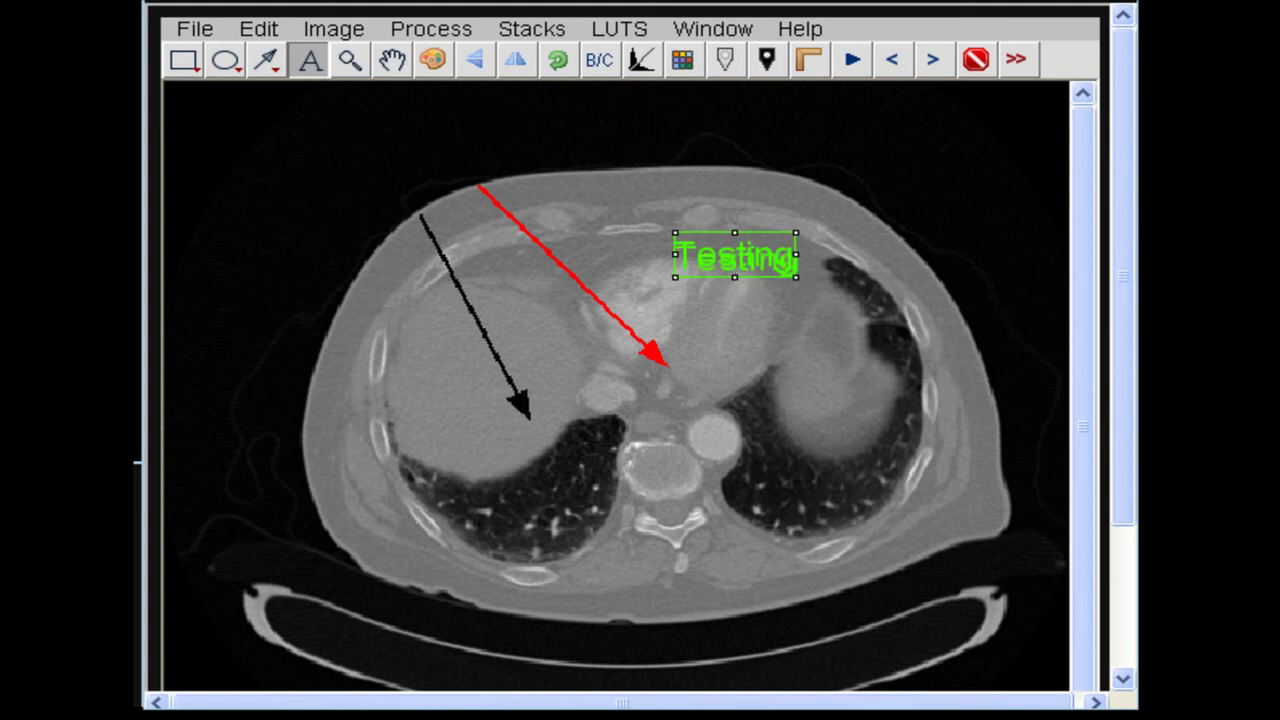
{"action": "left_click", "coordinate": [612, 162]}
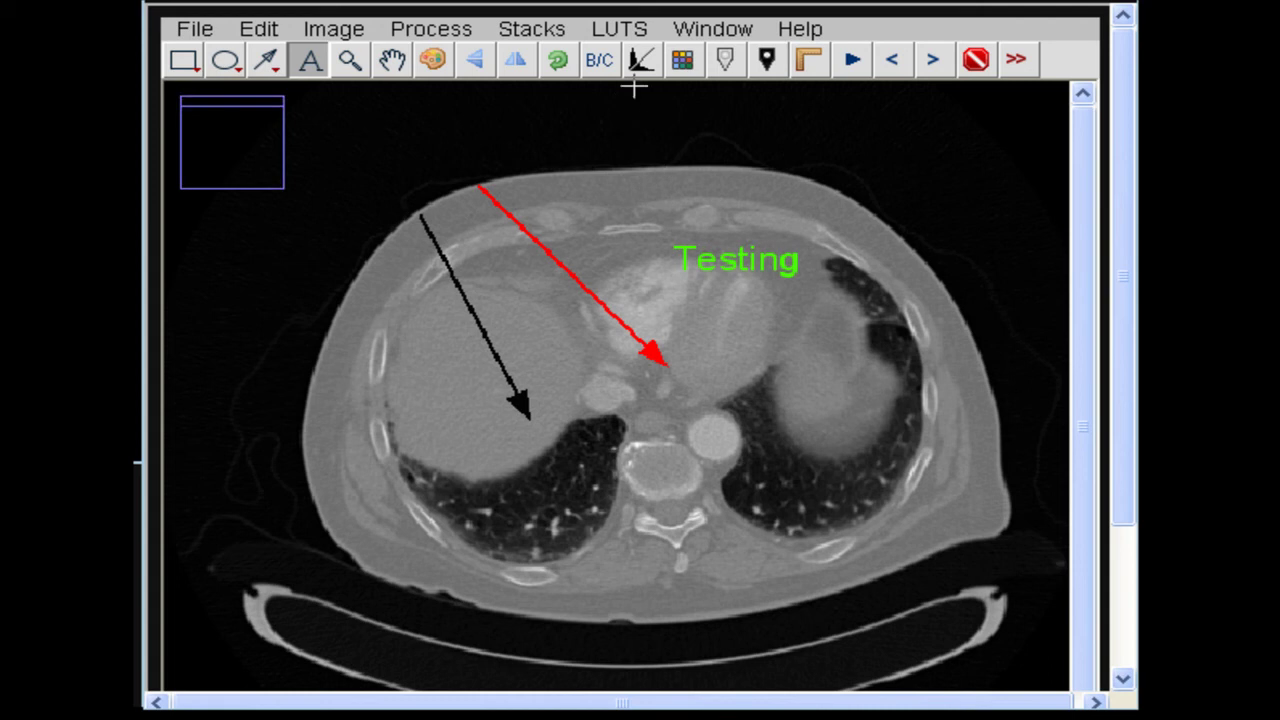
Step: Flip the CT horizontally and back, then lower its level from 128 to 112
{"action": "left_click", "coordinate": [517, 62]}
{"action": "left_click", "coordinate": [517, 62]}
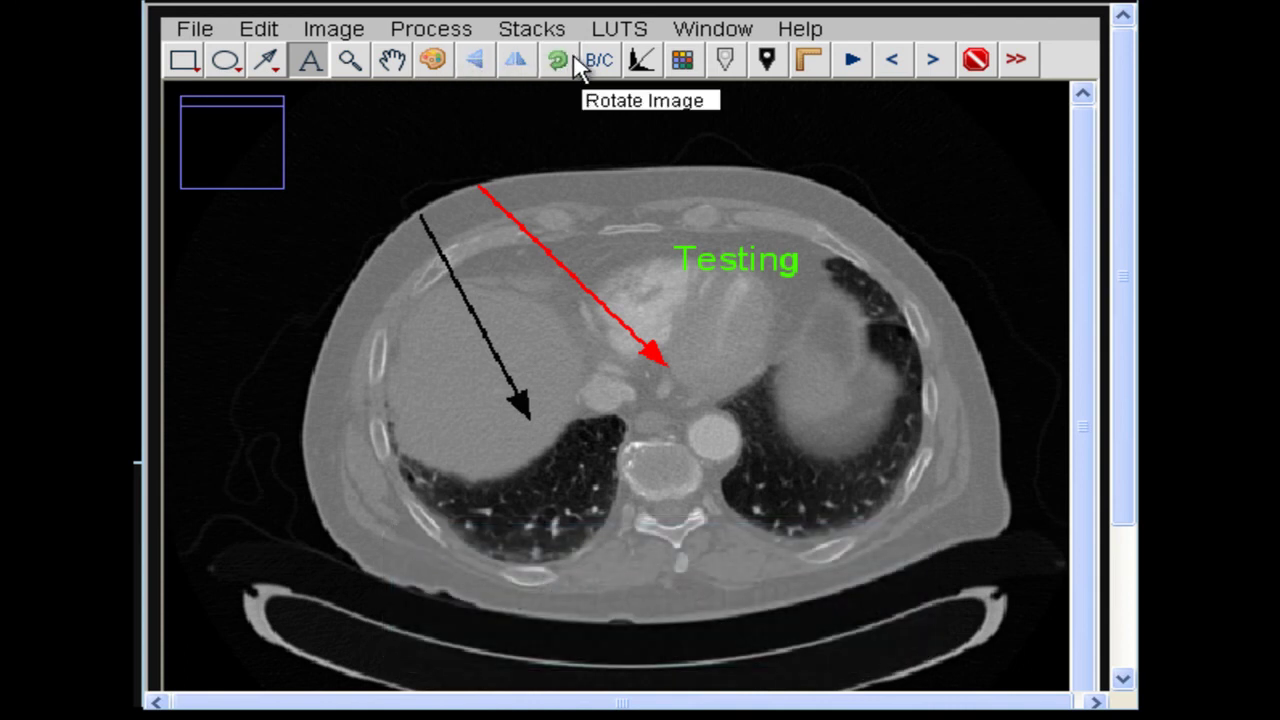
{"action": "left_click", "coordinate": [634, 62]}
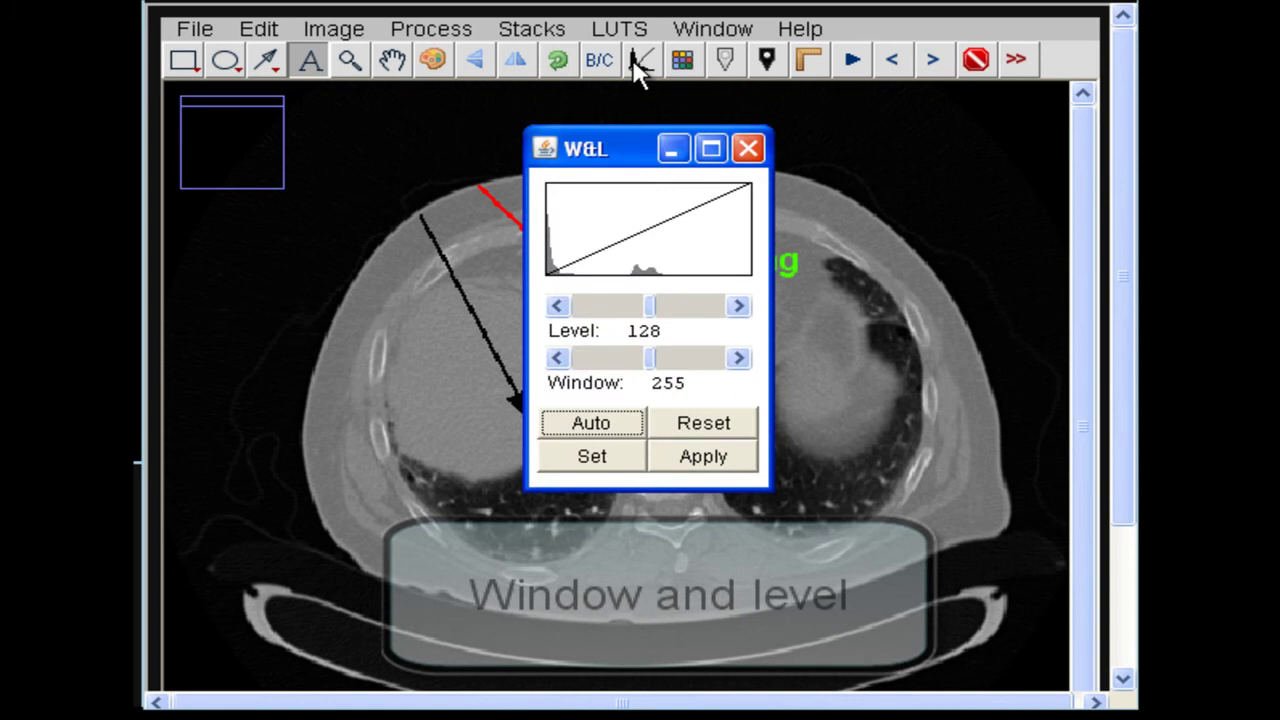
{"action": "mouse_move", "coordinate": [644, 314]}
{"action": "left_mouse_down"}
{"action": "mouse_move", "coordinate": [627, 314]}
{"action": "mouse_move", "coordinate": [654, 314]}
{"action": "left_mouse_up"}
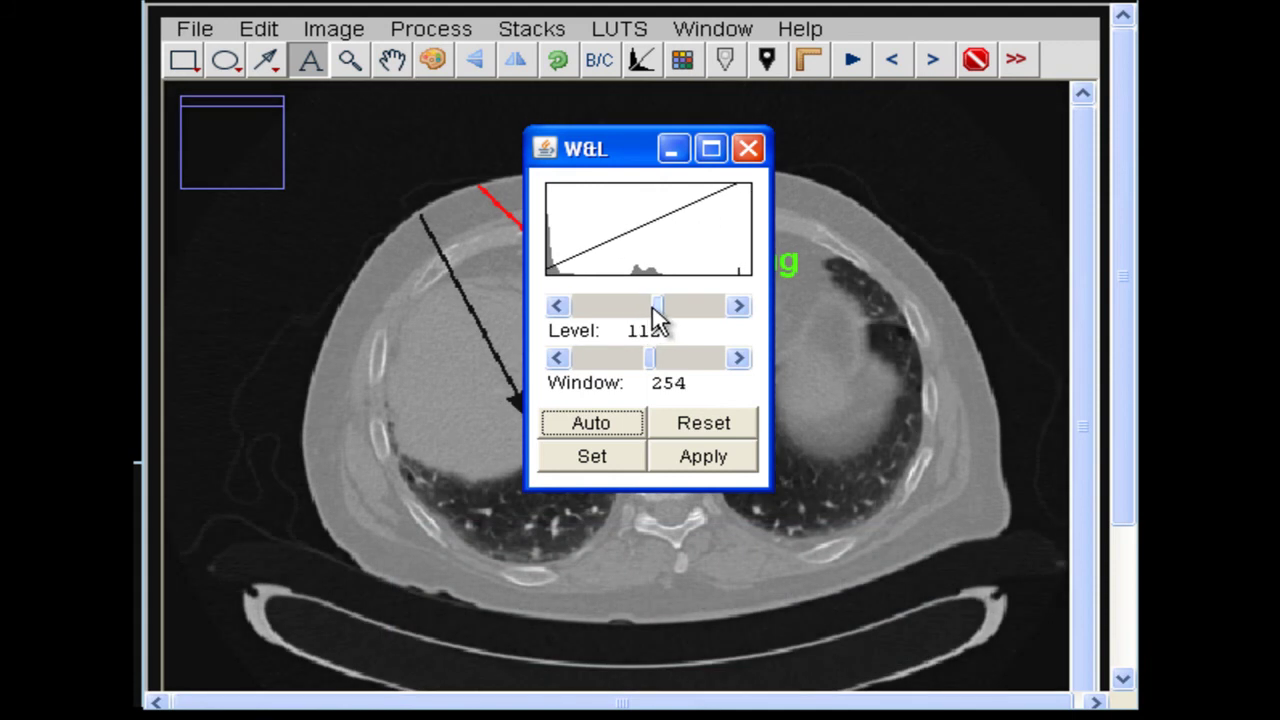
{"action": "left_click", "coordinate": [748, 150]}
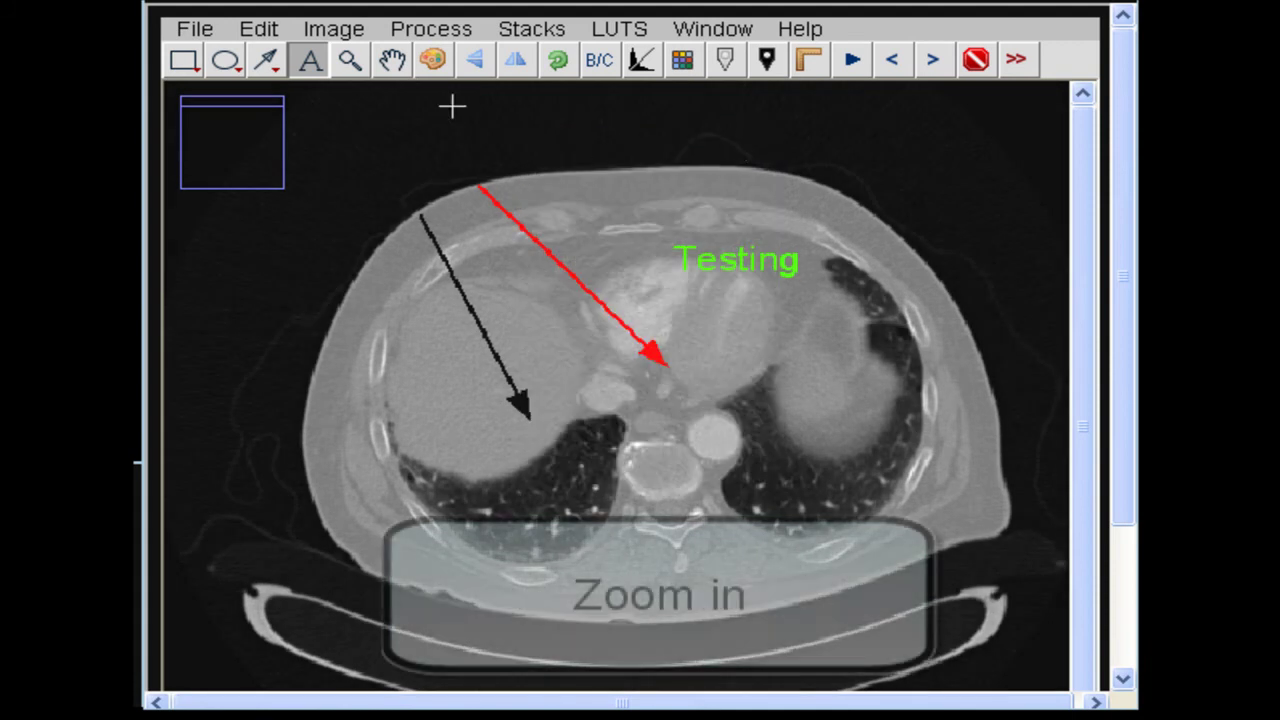
Step: Zoom in twice on the centre of the image with the magnifier
{"action": "left_click", "coordinate": [350, 60]}
{"action": "left_click", "coordinate": [567, 322]}
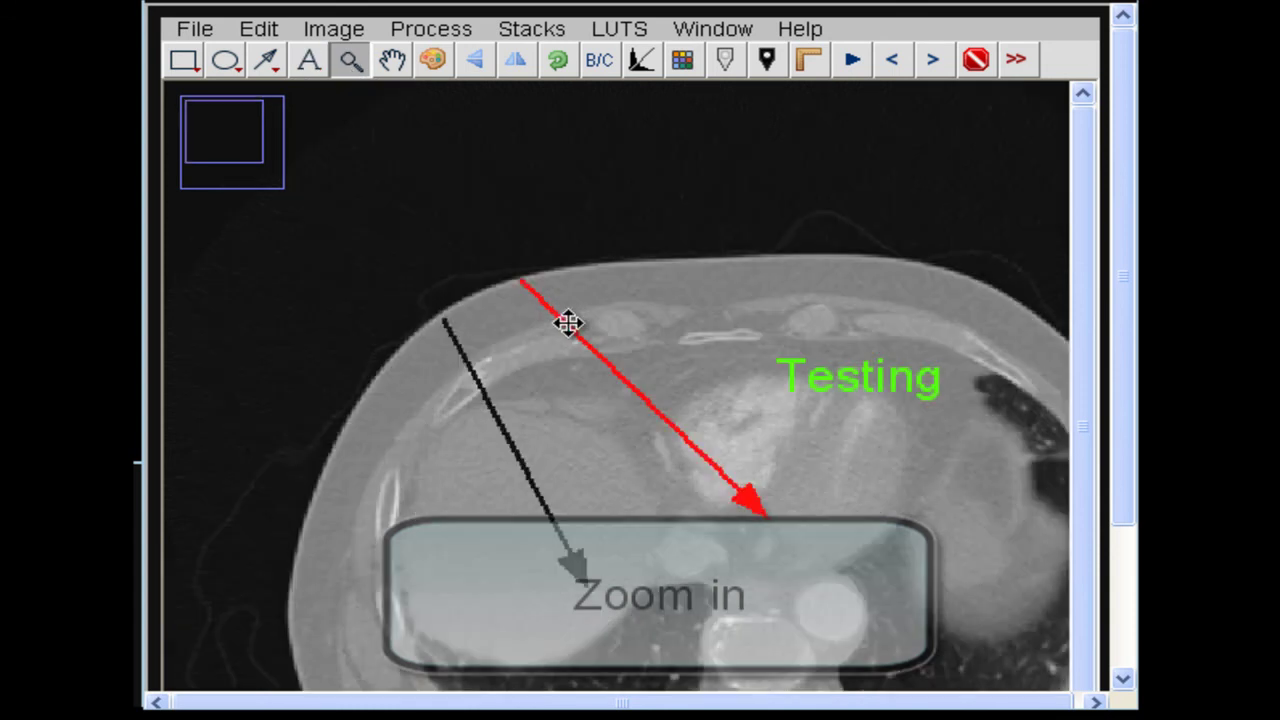
{"action": "left_click", "coordinate": [567, 322]}
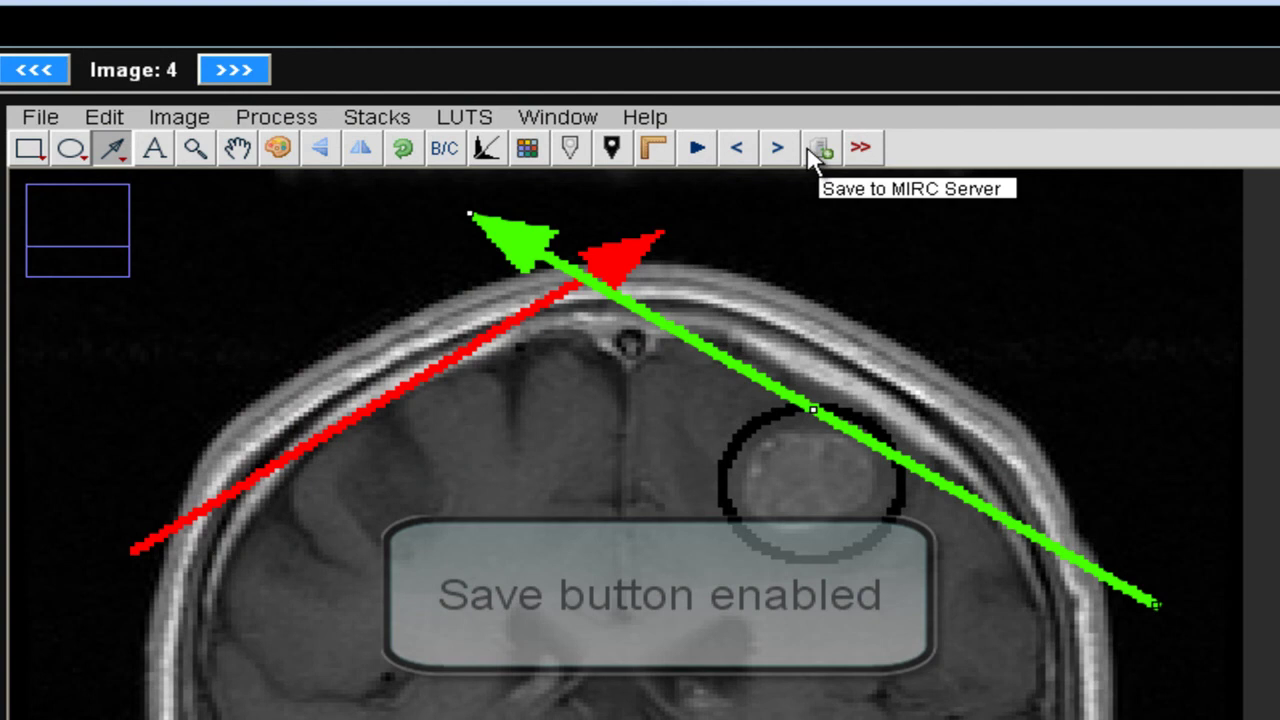
Step: Save the annotated image to the MIRC server as testing123.dcm
{"action": "left_click", "coordinate": [814, 150]}
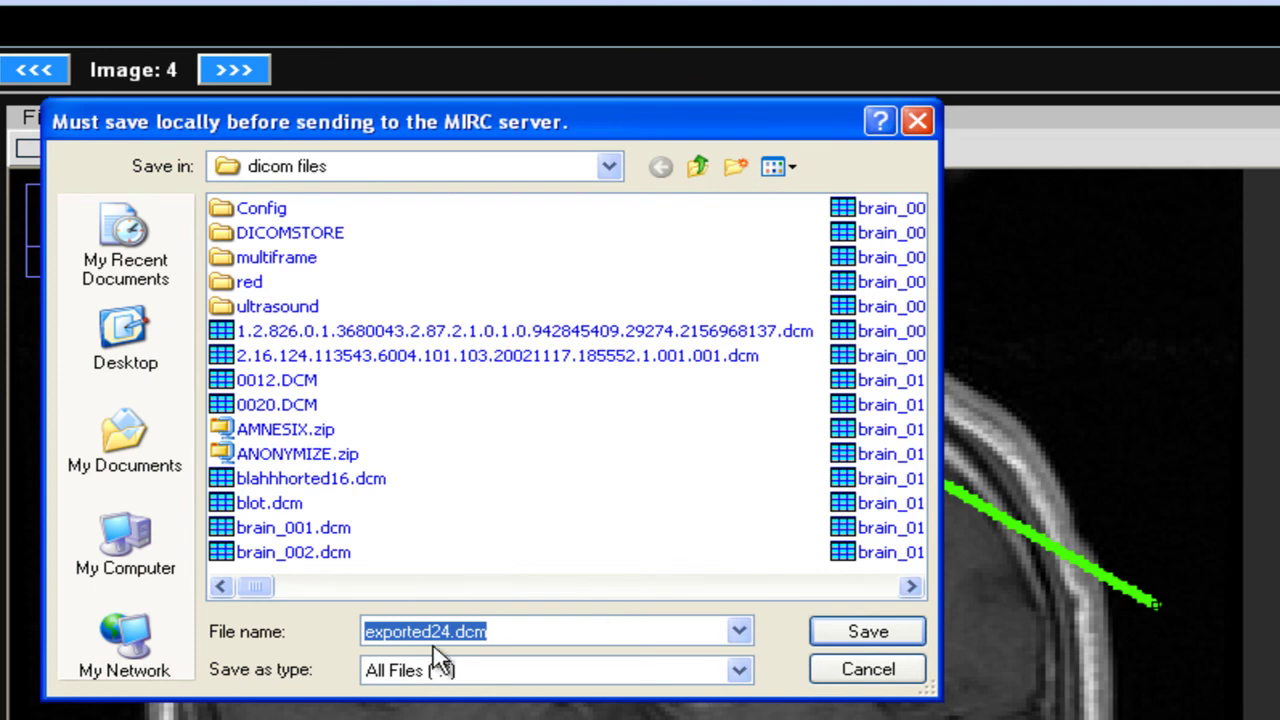
{"action": "left_click_drag", "start_coordinate": [455, 631], "coordinate": [360, 631]}
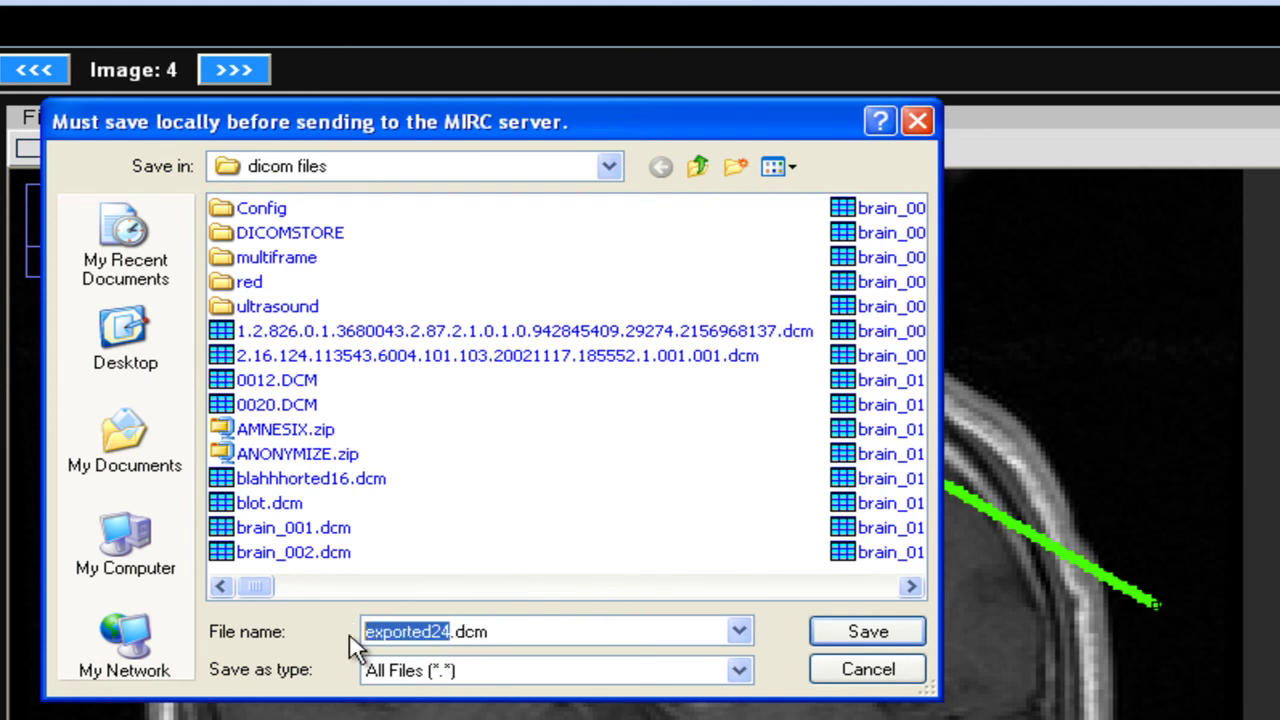
{"action": "type", "text": "testing12"}
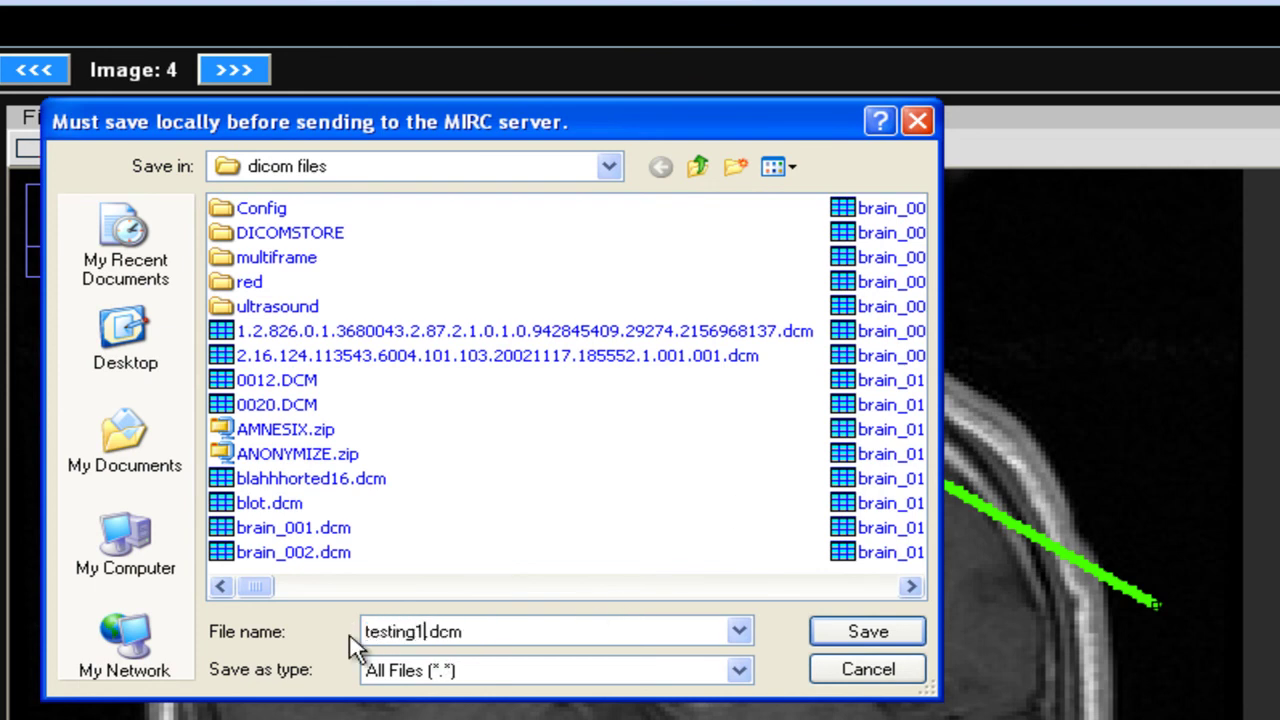
{"action": "type", "text": "3"}
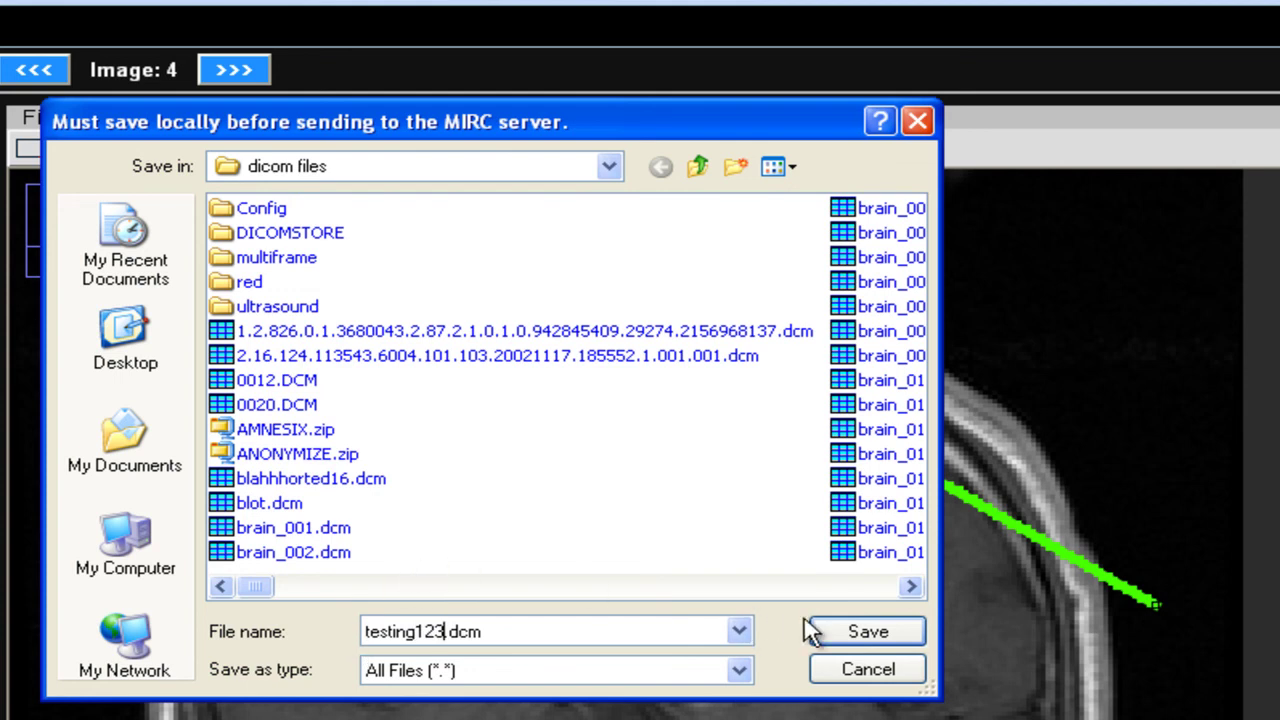
{"action": "left_click", "coordinate": [866, 632]}
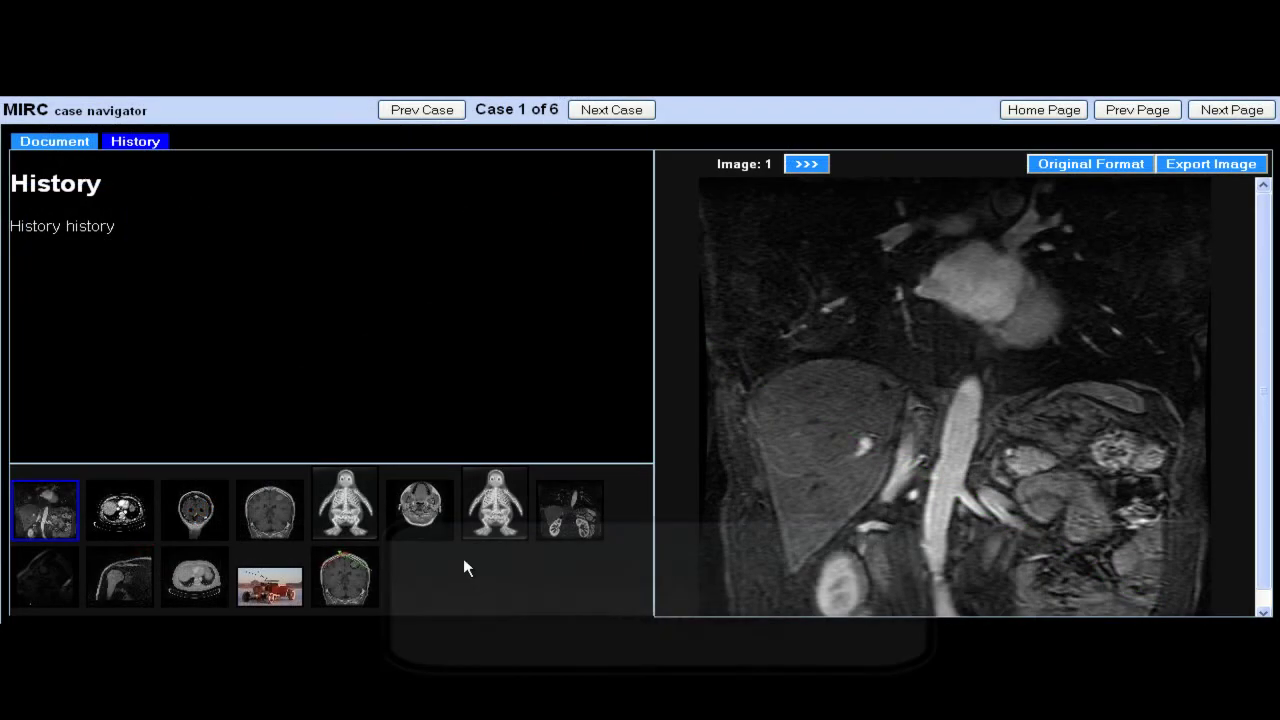
Step: Display saved Image 13 and open it in the original-format embedded viewer
{"action": "left_click", "coordinate": [352, 578]}
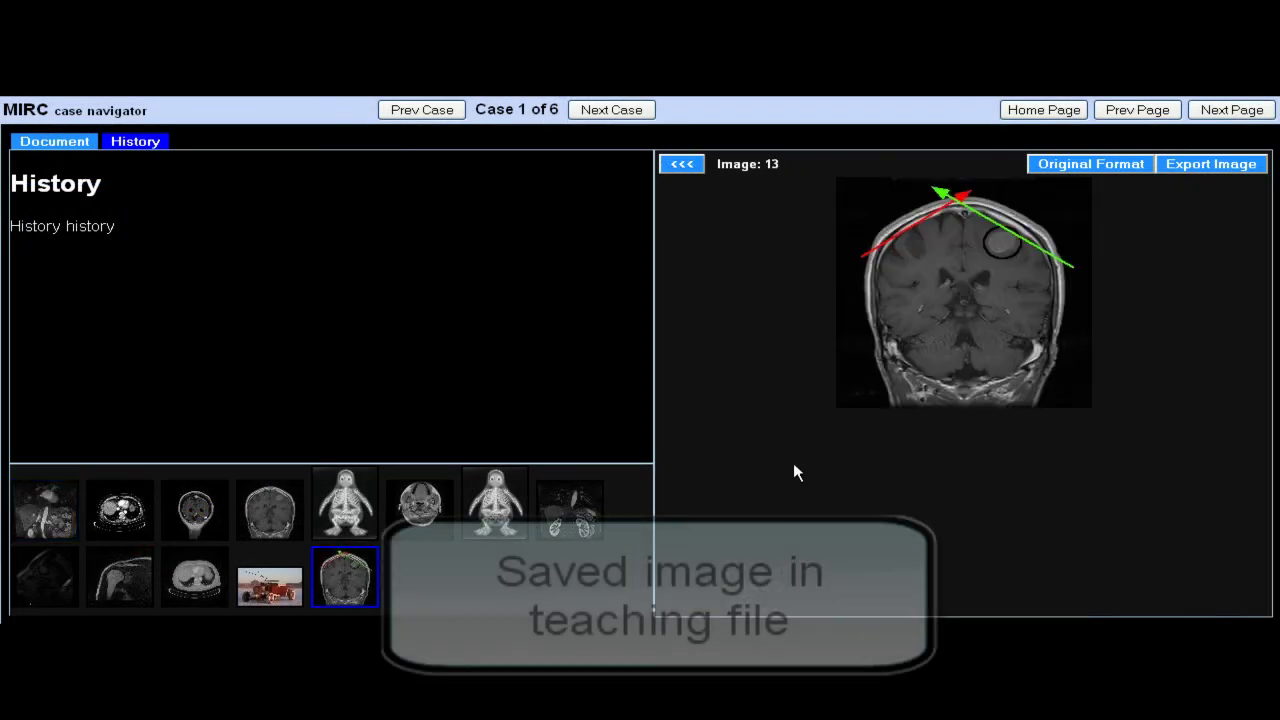
{"action": "left_click", "coordinate": [1094, 163]}
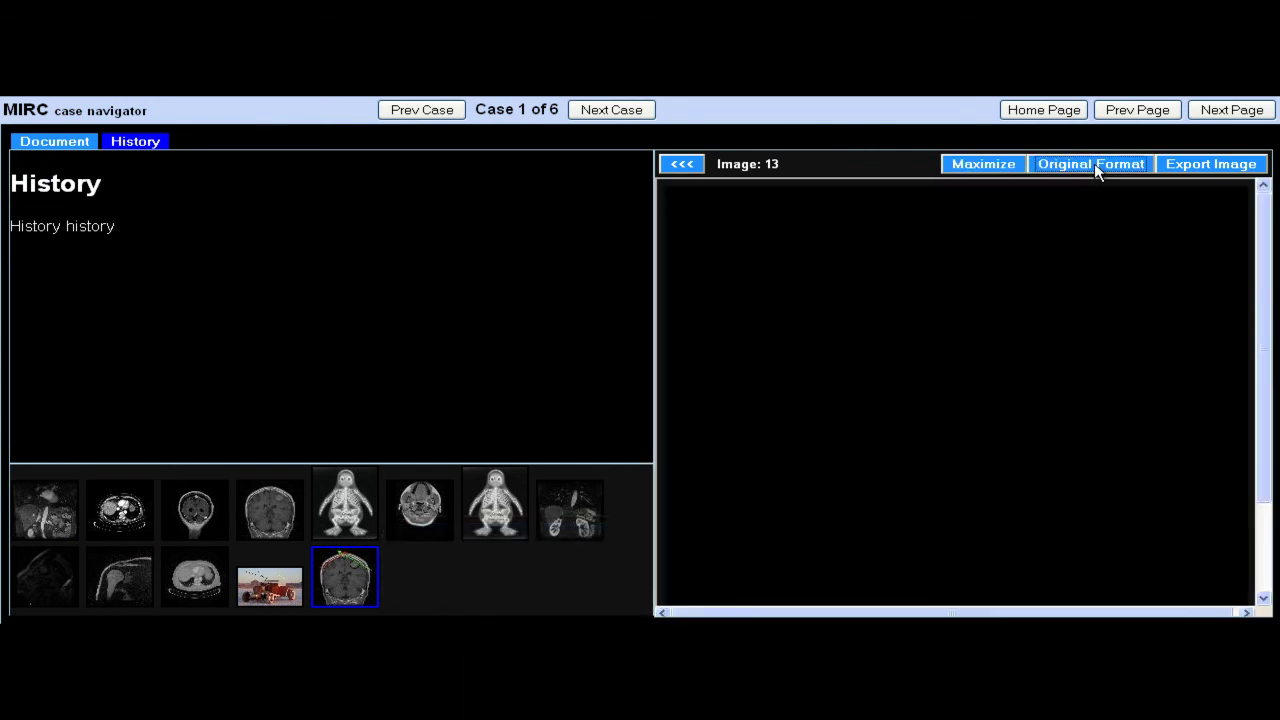